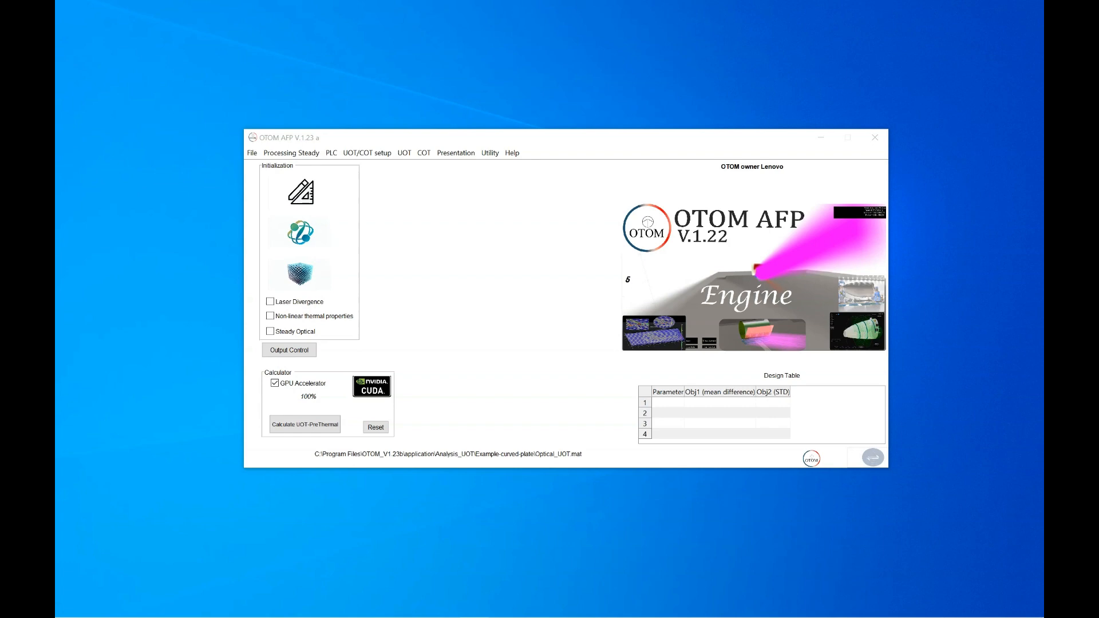
Switch to AFP_Engine_user_guide.pdf in the browser and read the UOT/COT initialization pages and procedure summary.
left_click(367, 153)
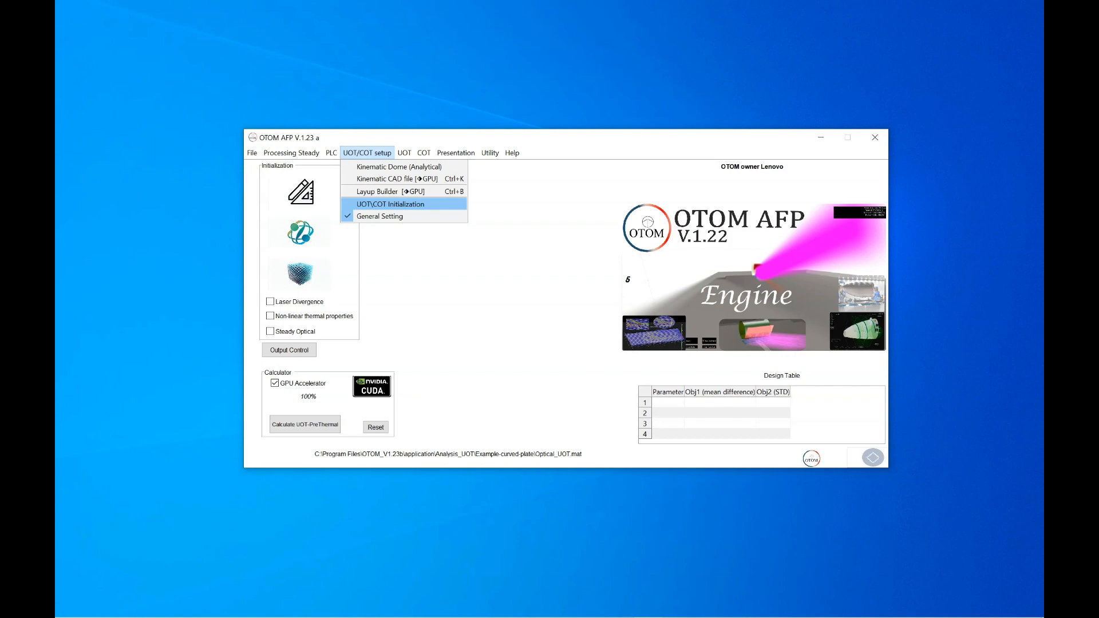
left_click(714, 418)
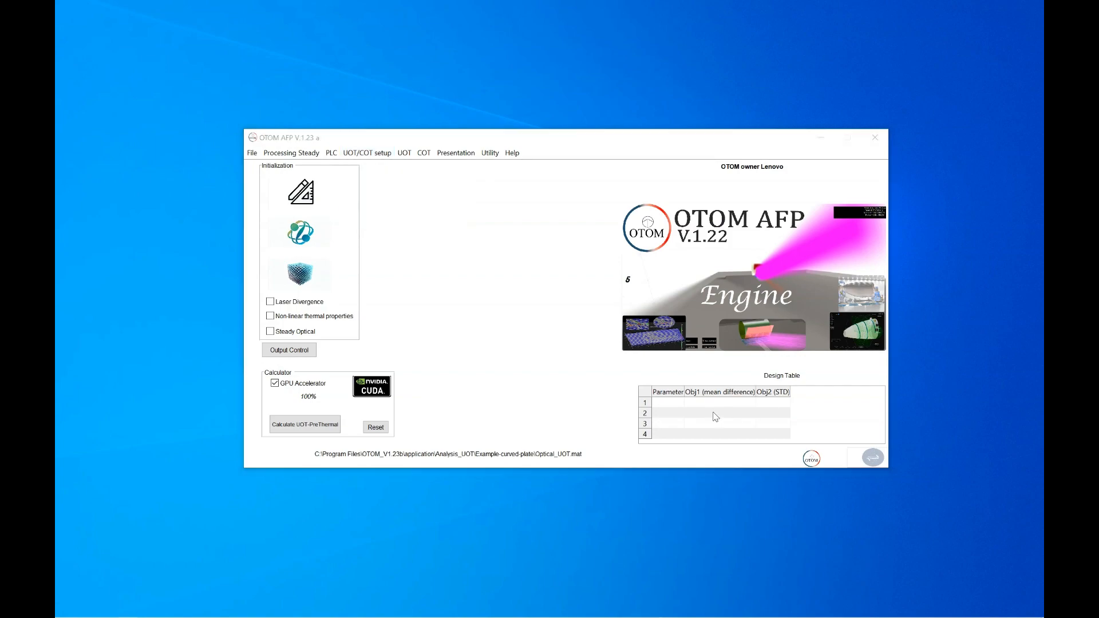
left_click_drag(55, 102, 595, 2)
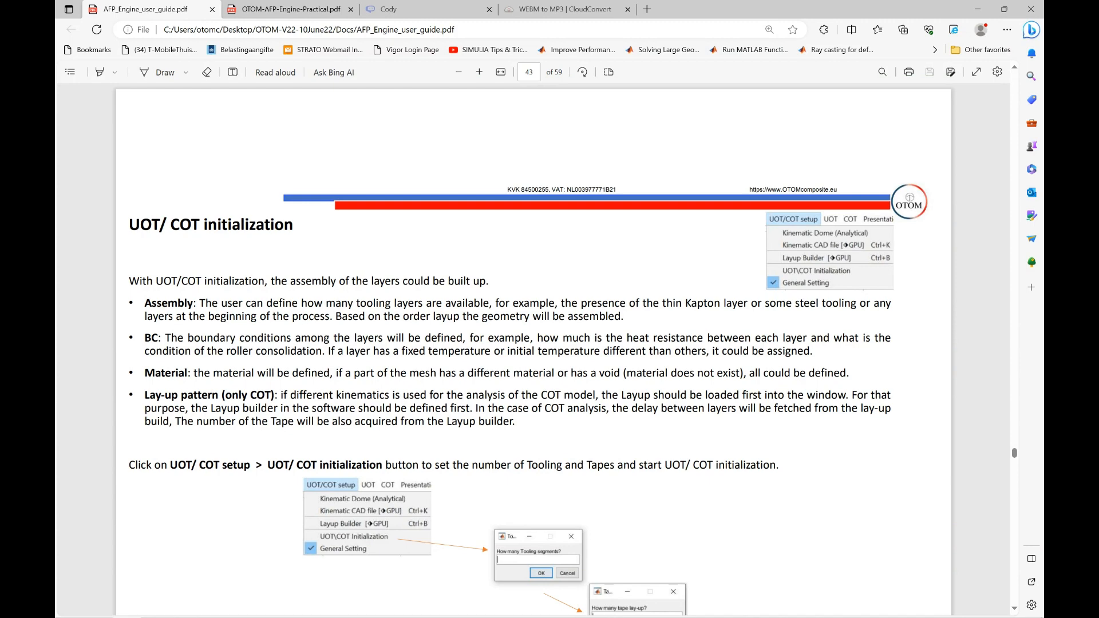
scroll(534, 351, "down", 4)
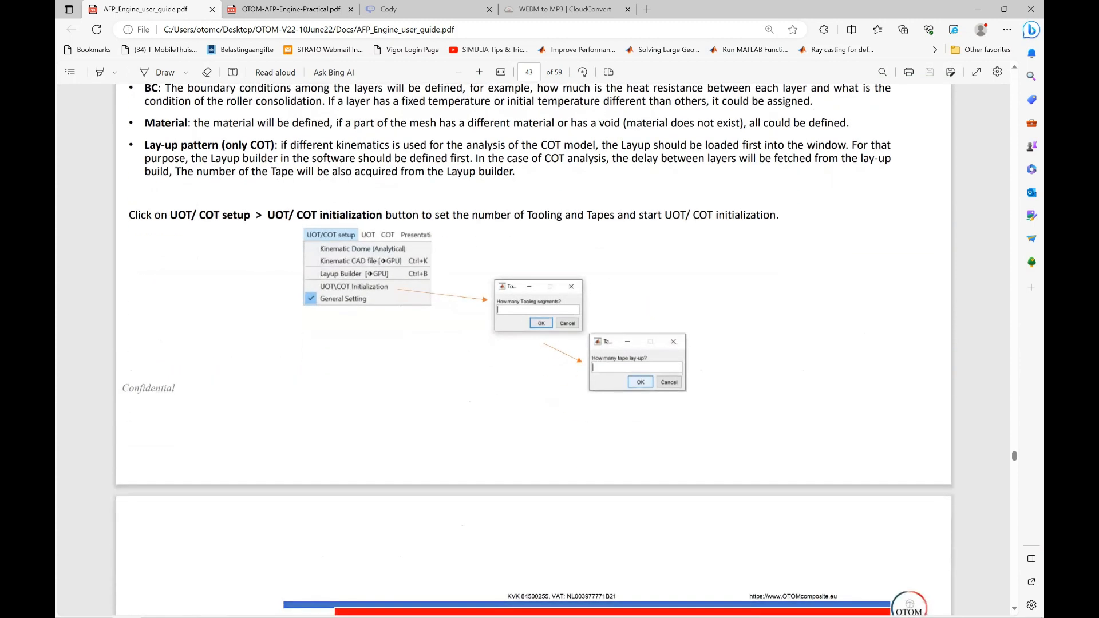
scroll(533, 350, "down", 8)
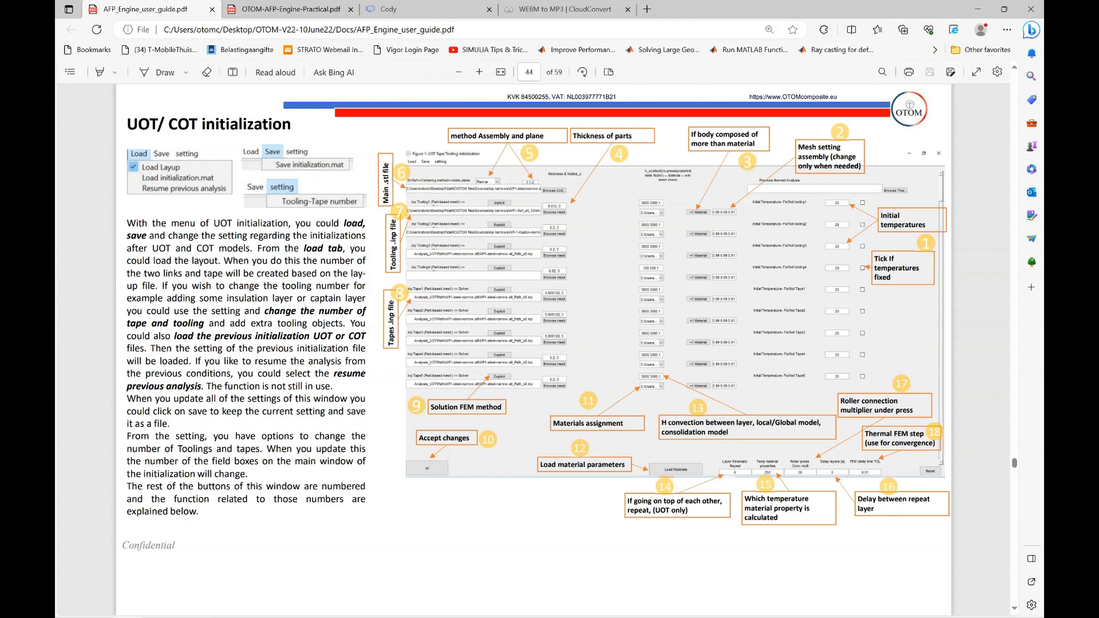
scroll(532, 349, "down", 10)
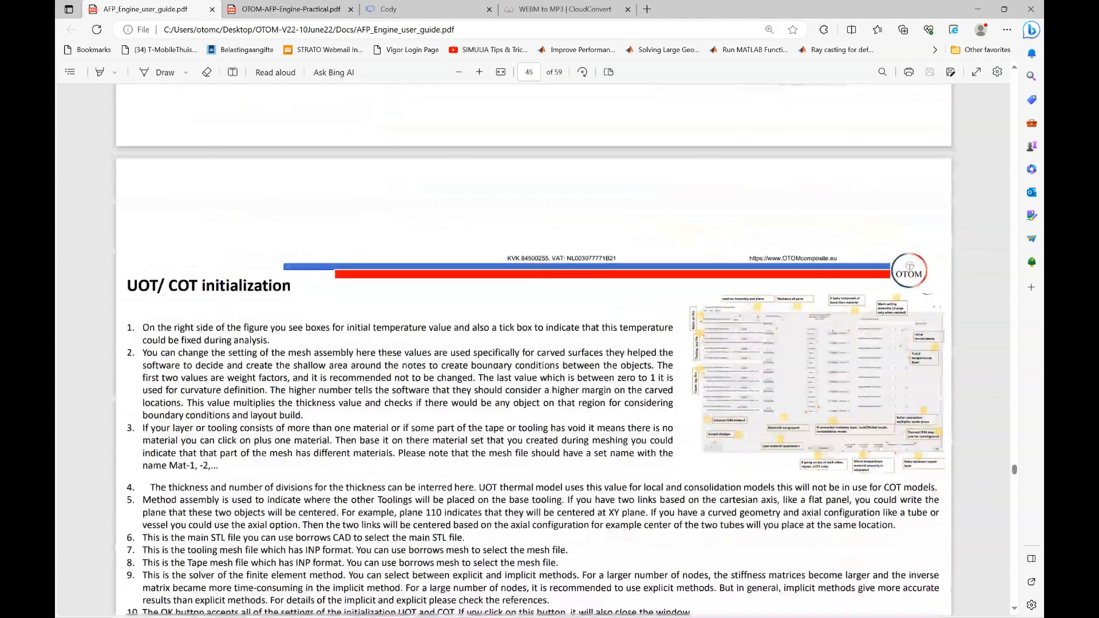
scroll(533, 350, "down", 5)
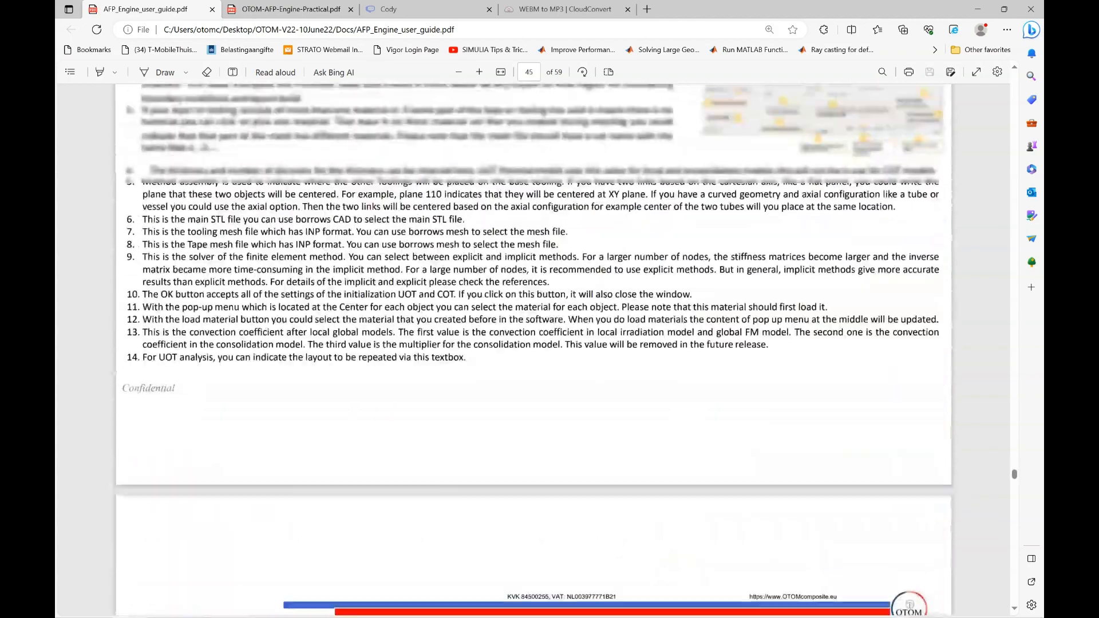
scroll(533, 349, "down", 8)
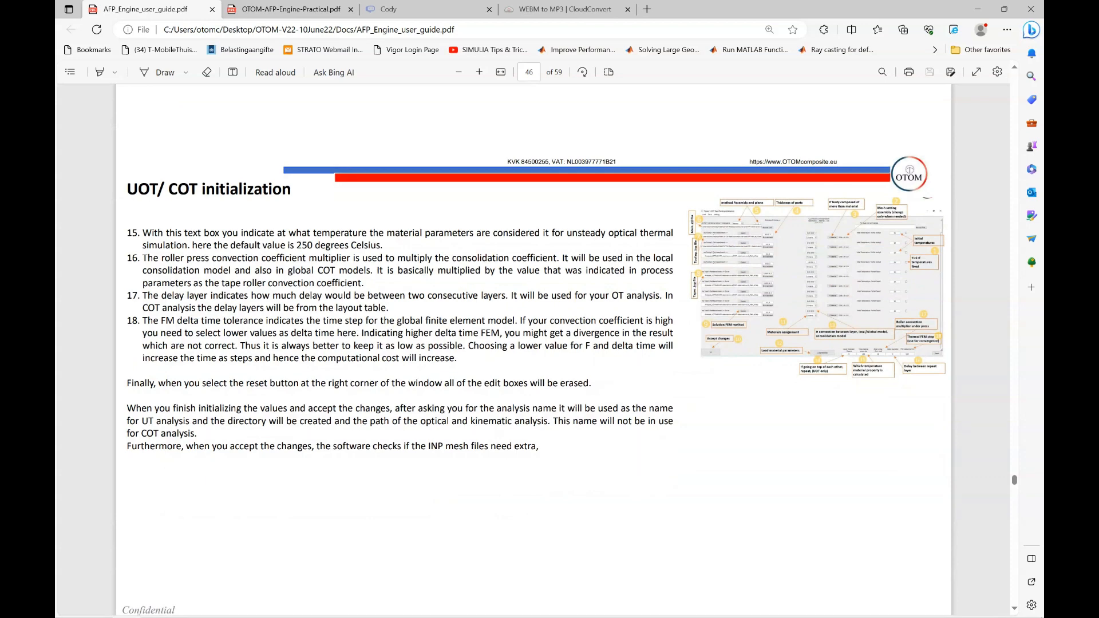
scroll(532, 349, "down", 4)
scroll(533, 349, "up", 5)
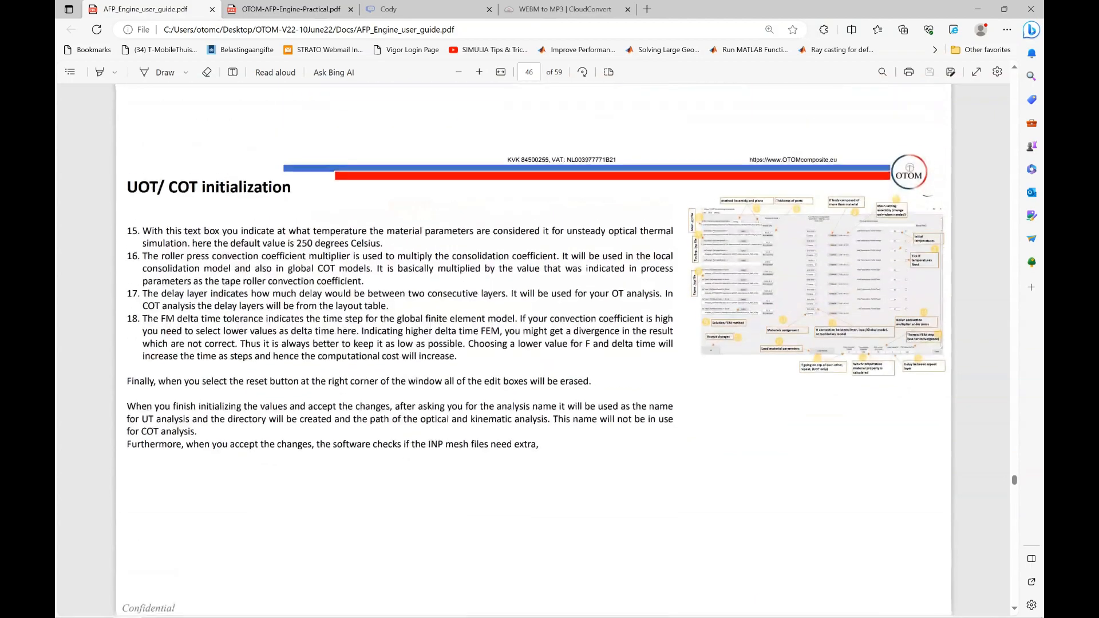
scroll(533, 349, "down", 9)
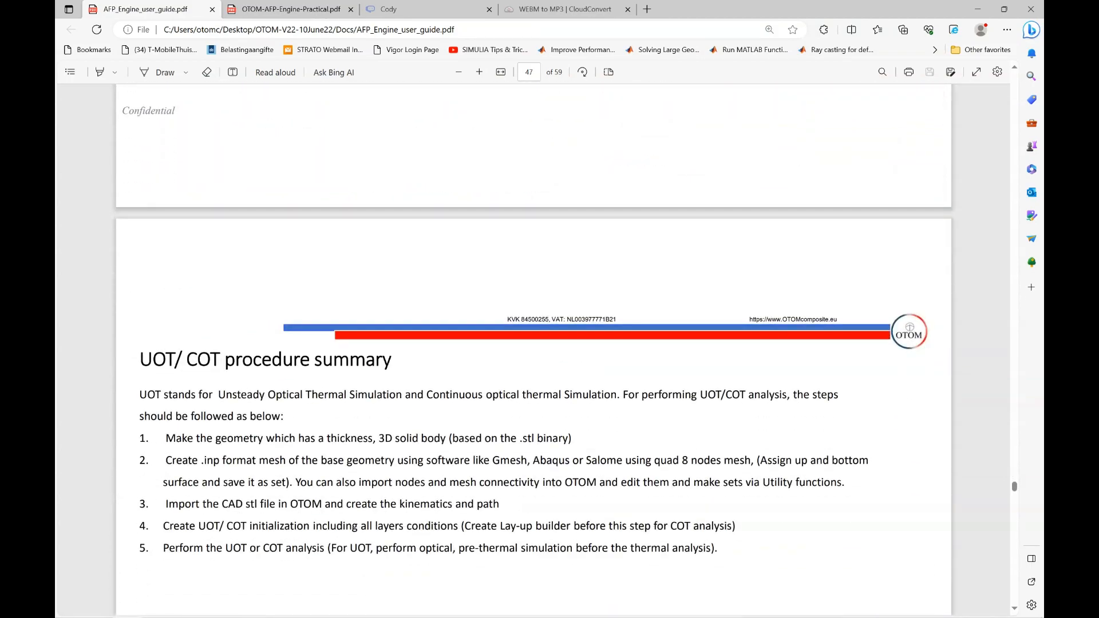
scroll(532, 349, "down", 4)
scroll(533, 349, "up", 12)
scroll(532, 349, "up", 2)
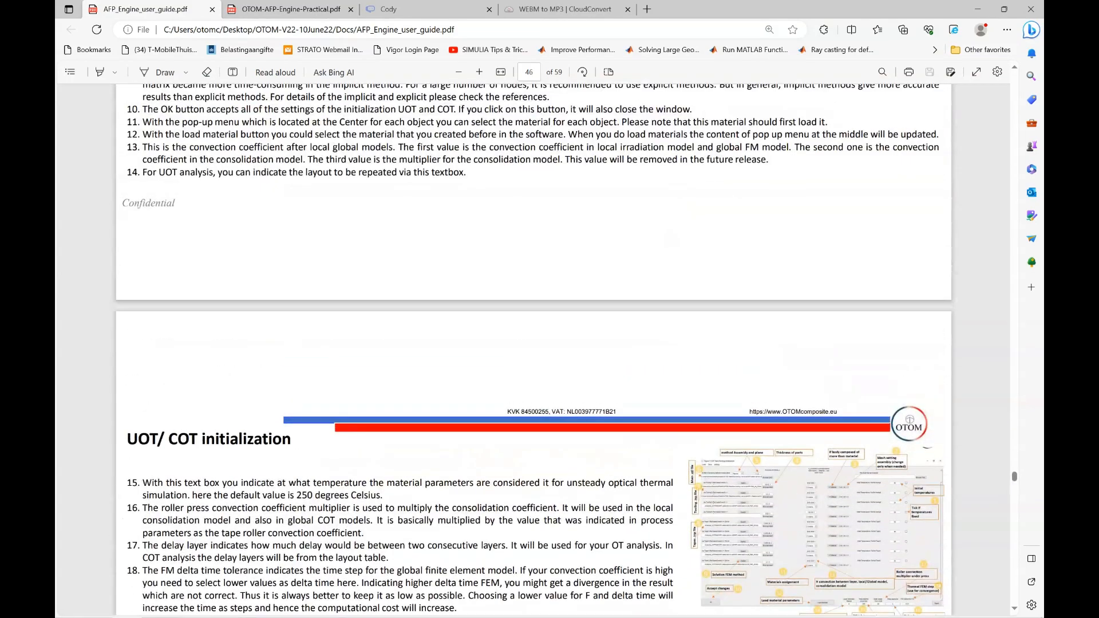
scroll(532, 349, "down", 4)
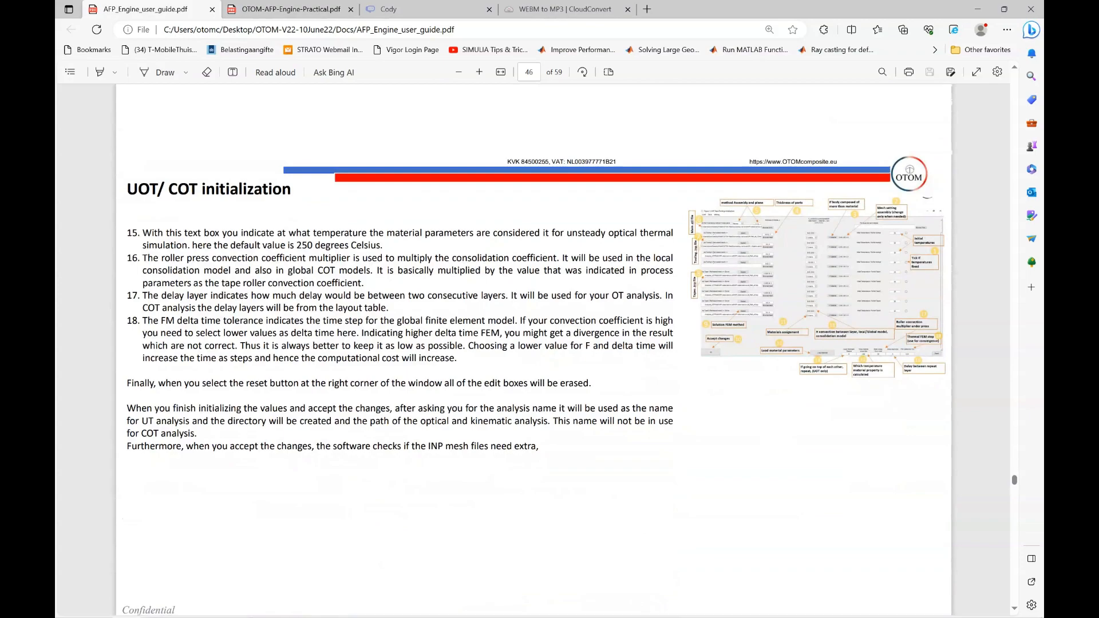
scroll(532, 350, "up", 20)
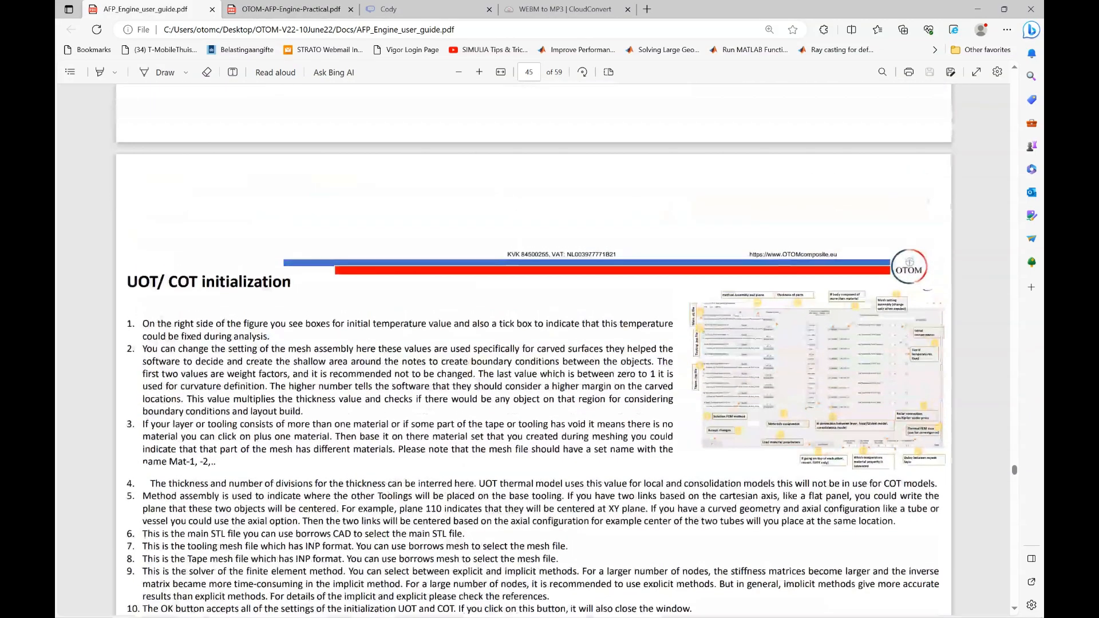
Put the user guide away and examine the diagram of stacked tooling and tape layers in PowerPoint.
left_click(978, 9)
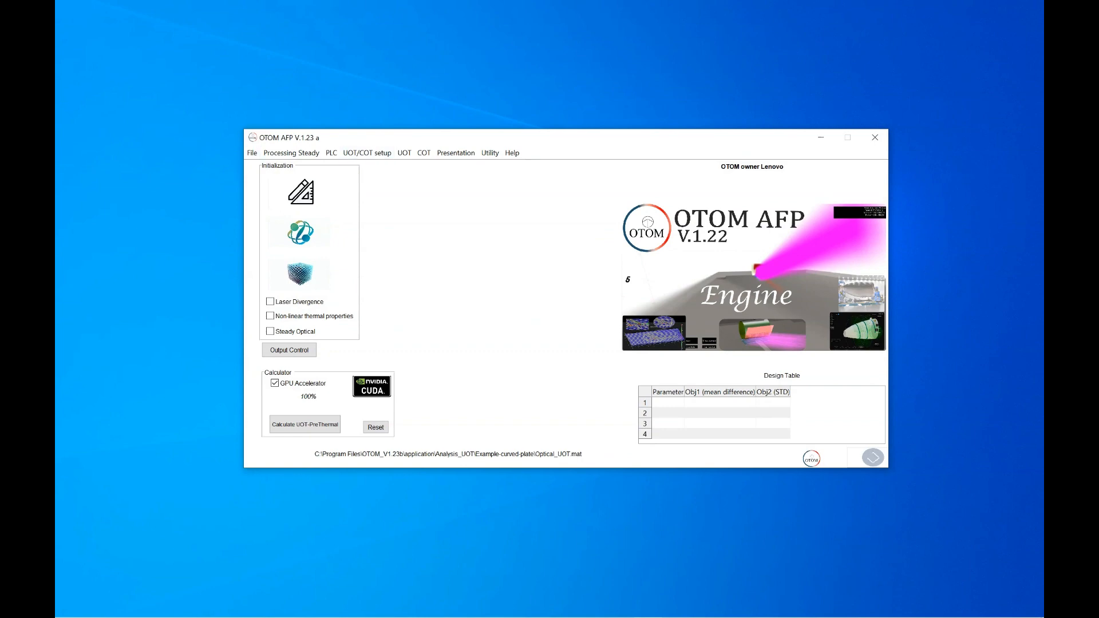
left_click_drag(55, 186, 549, 1)
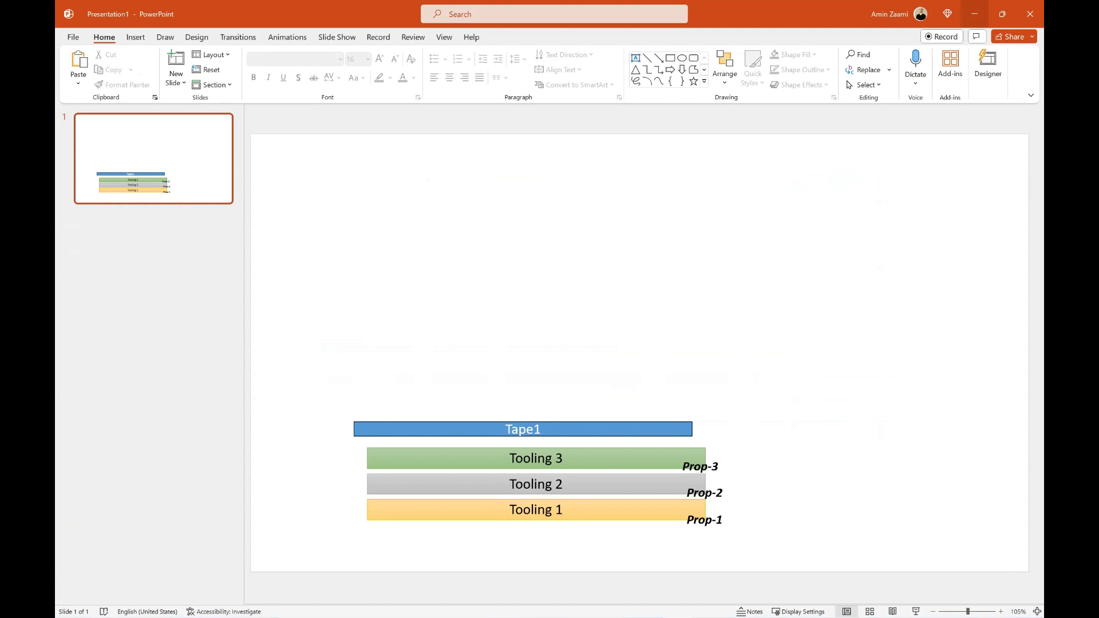
left_click(974, 13)
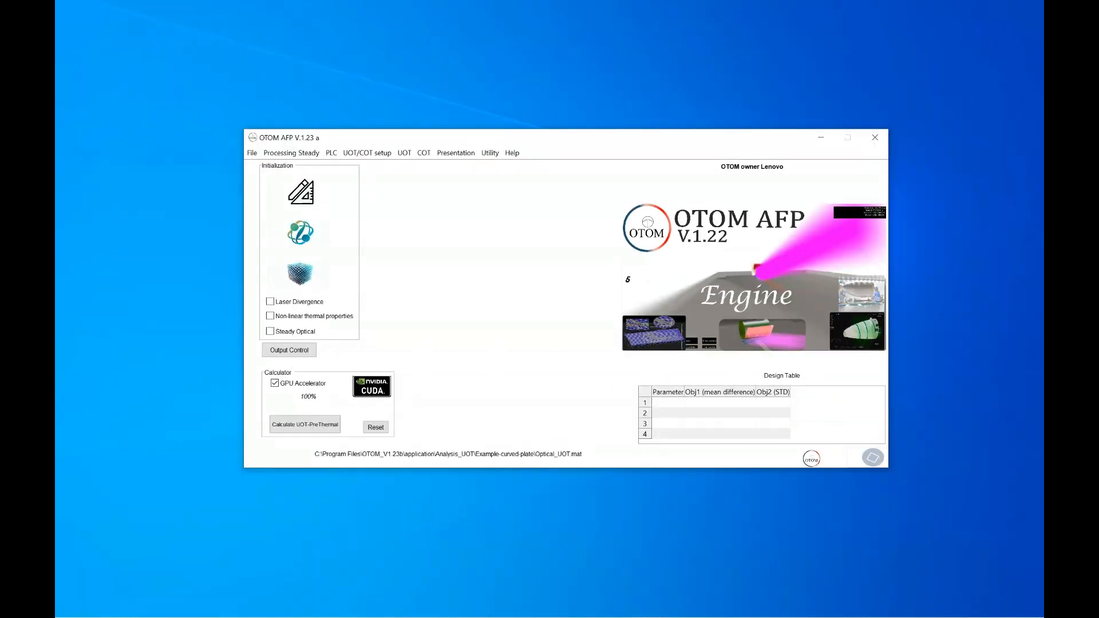
Start the UOT/COT initialization in OTOM AFP with 3 tooling segments and 1 tape lay-up.
left_click(367, 153)
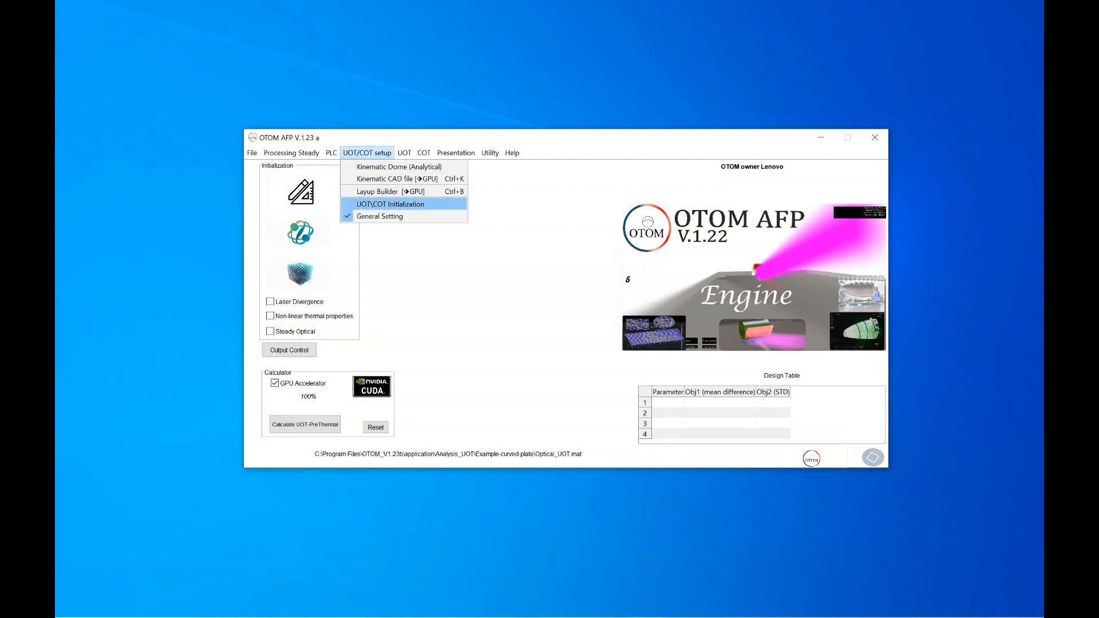
left_click(391, 205)
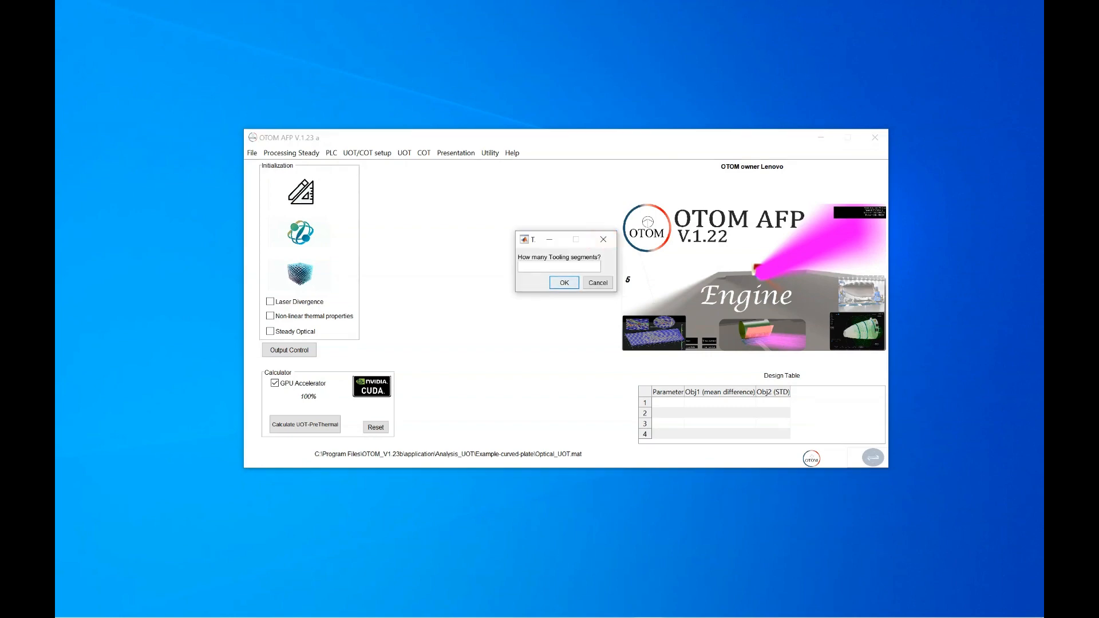
type("3")
key("Return")
type("1")
key("Return")
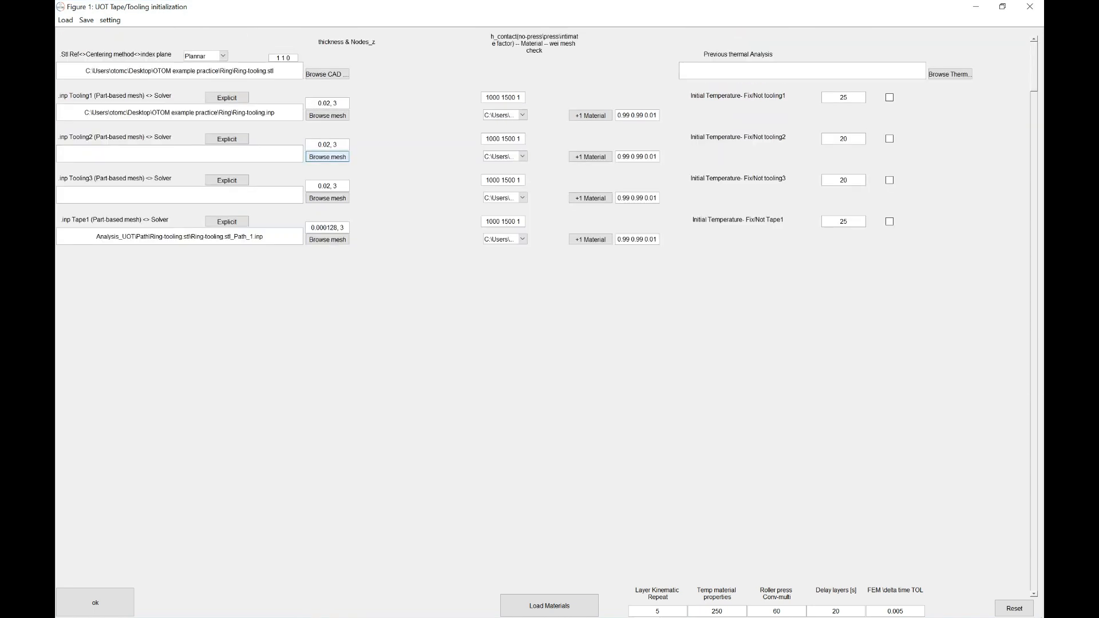
Review the file paths of the STL reference, the Tooling1 mesh and the Tape1 mesh.
mouse_move(85, 71)
left_mouse_down()
mouse_move(272, 71)
mouse_move(92, 71)
left_mouse_up()
left_click(274, 71)
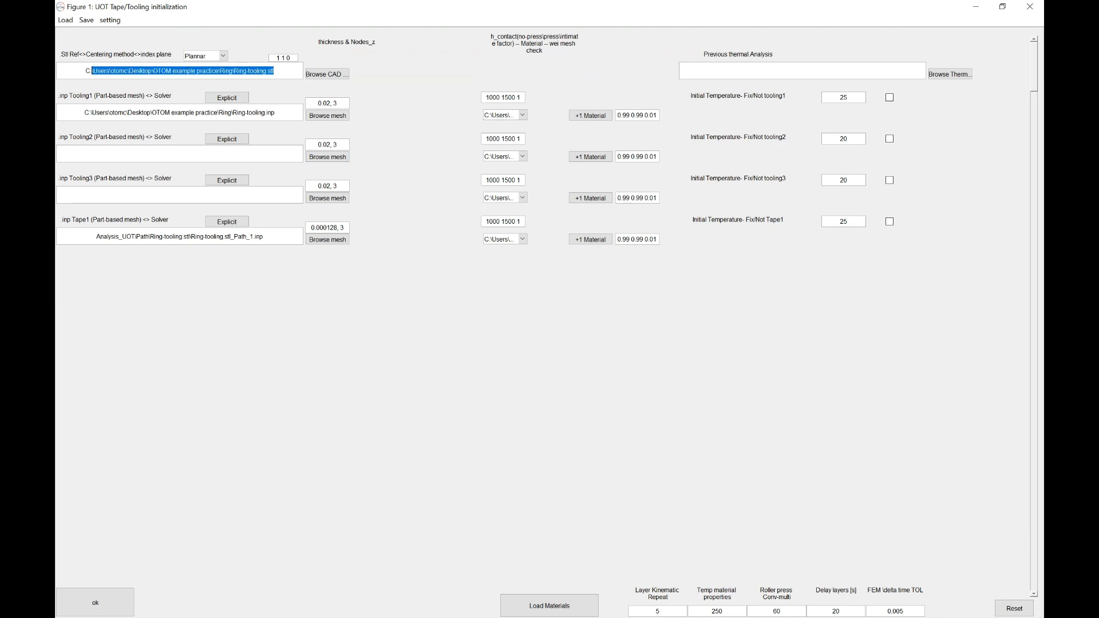
left_click(275, 71)
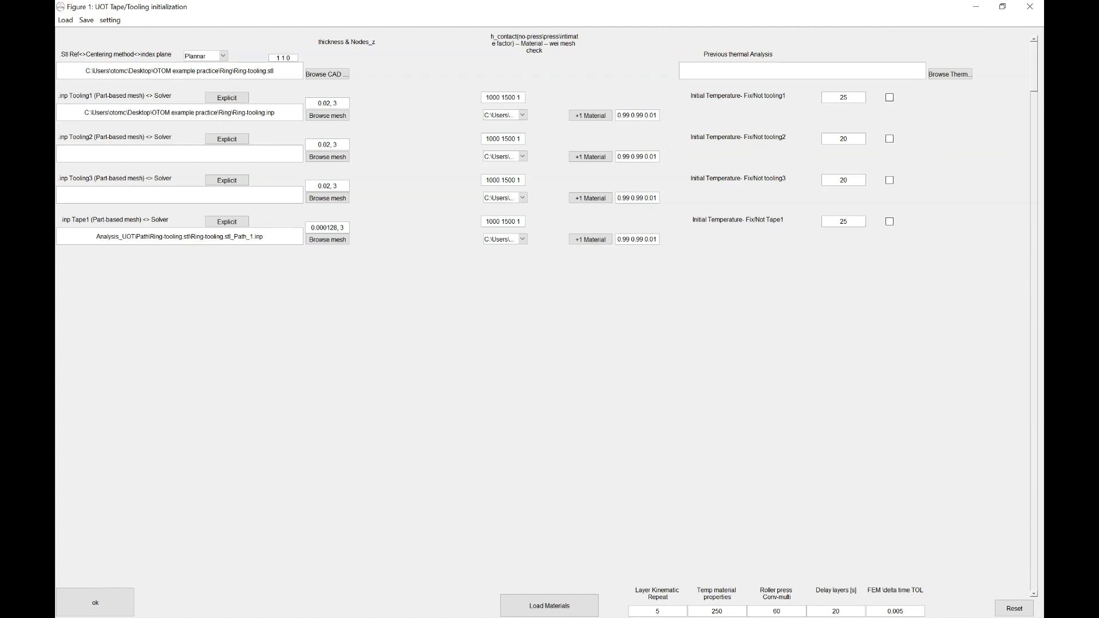
left_click_drag(275, 71, 86, 71)
left_click_drag(275, 112, 84, 112)
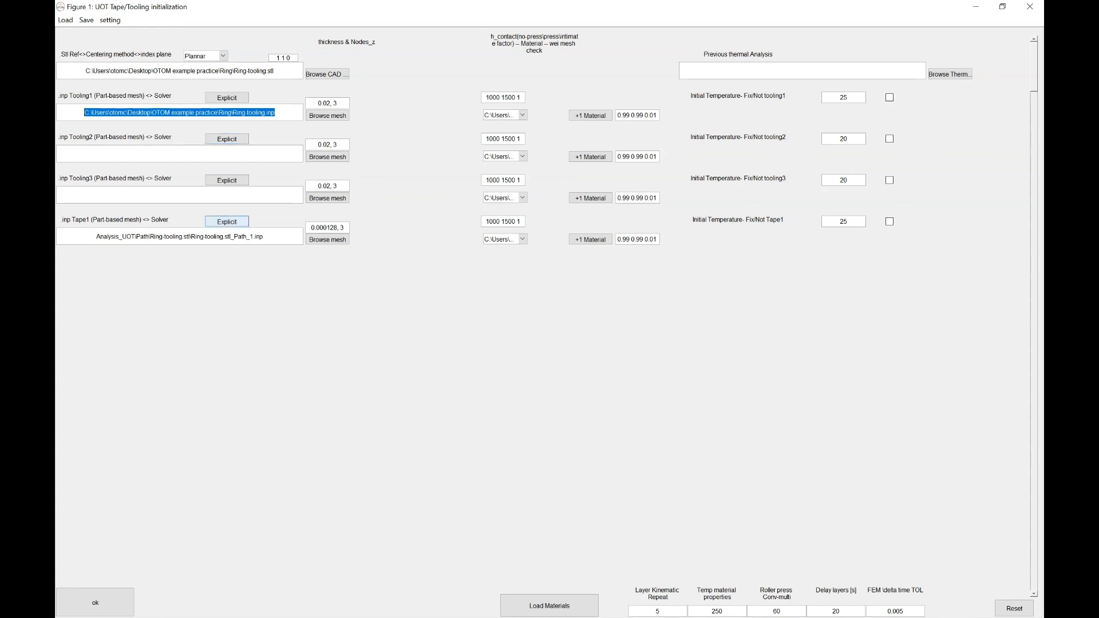
left_click_drag(265, 237, 93, 236)
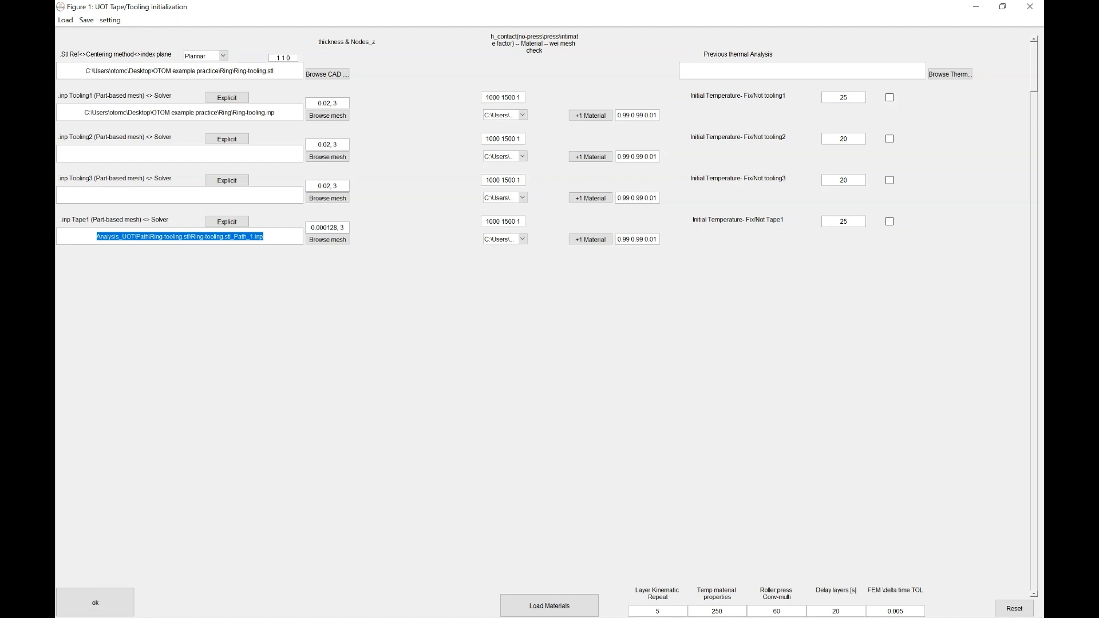
Set the layer kinematic repeat to 2.
left_click(657, 611)
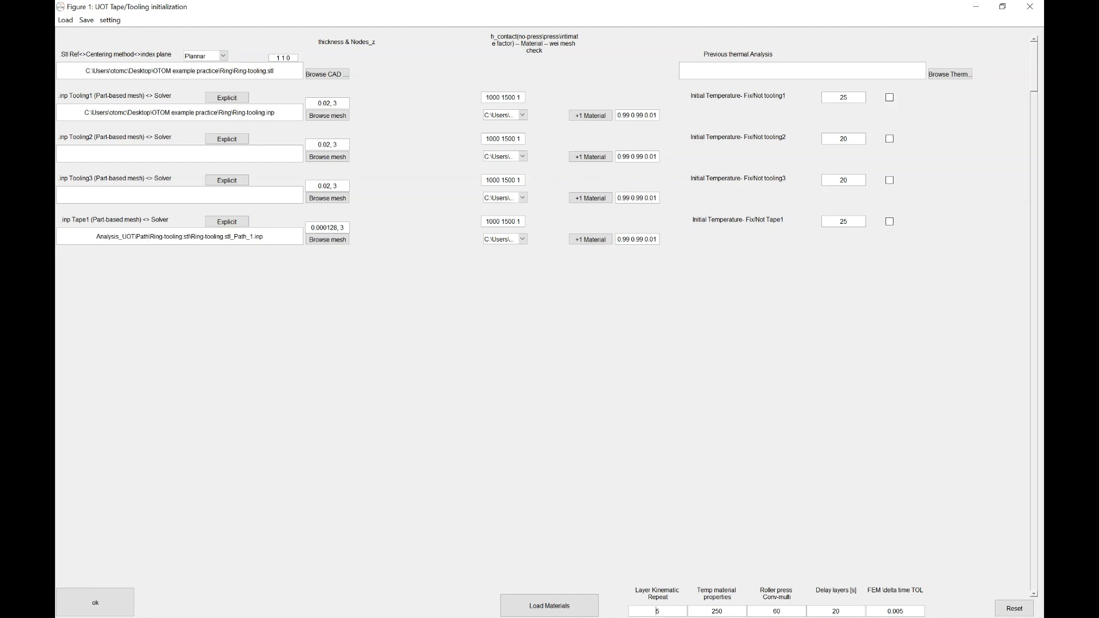
double_click(657, 611)
type("2")
Review the tooling and tape number settings and the options for saving and loading the initialization.
left_click(110, 20)
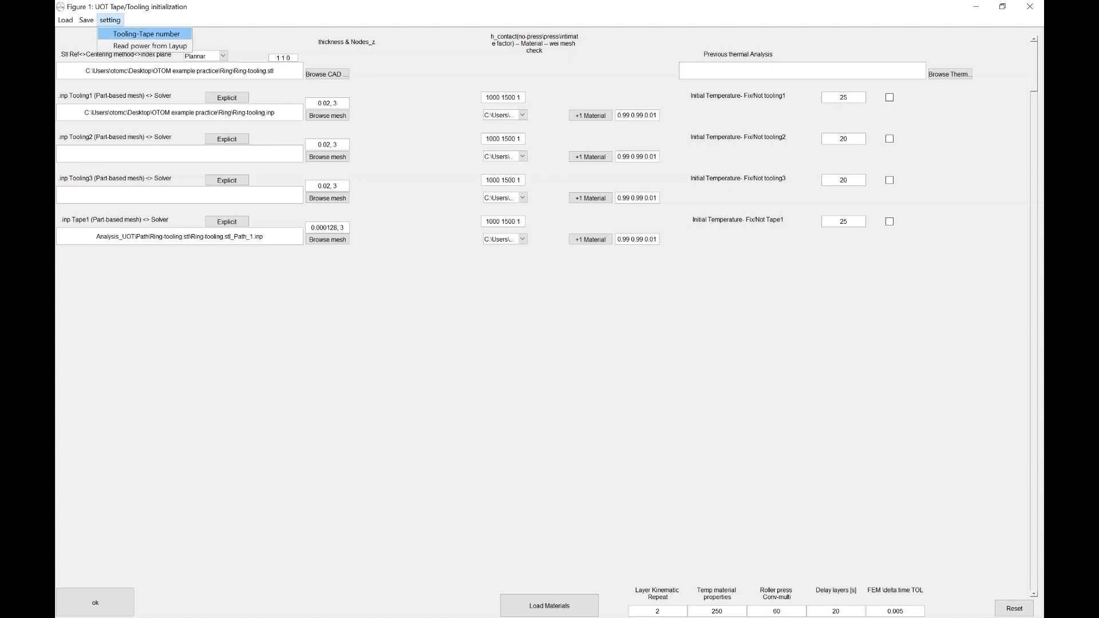
key("Return")
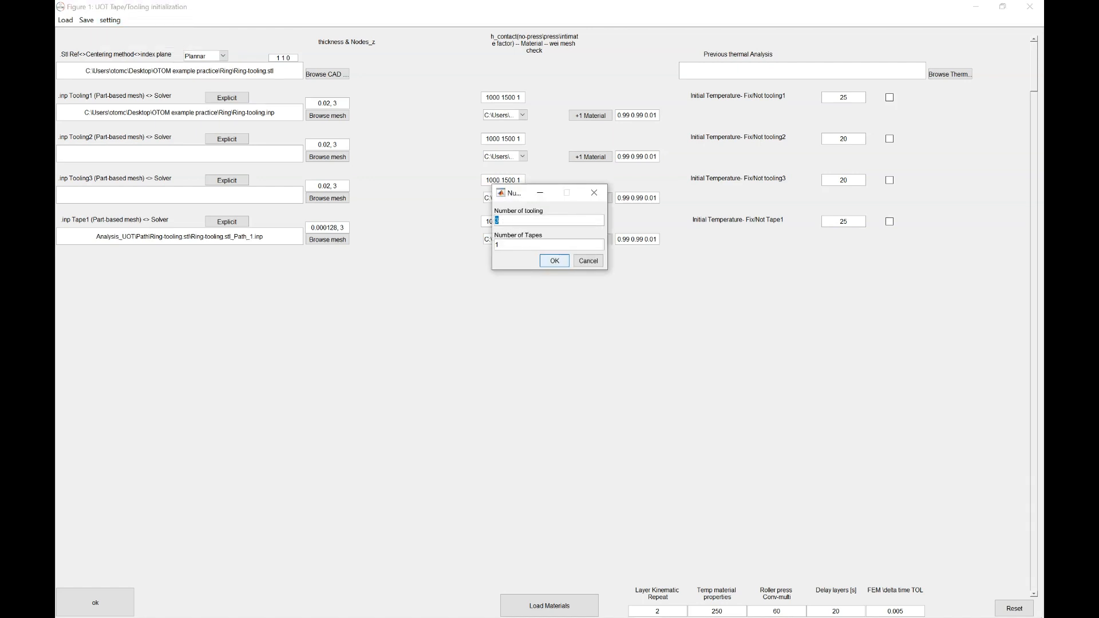
left_click(555, 261)
left_click(110, 20)
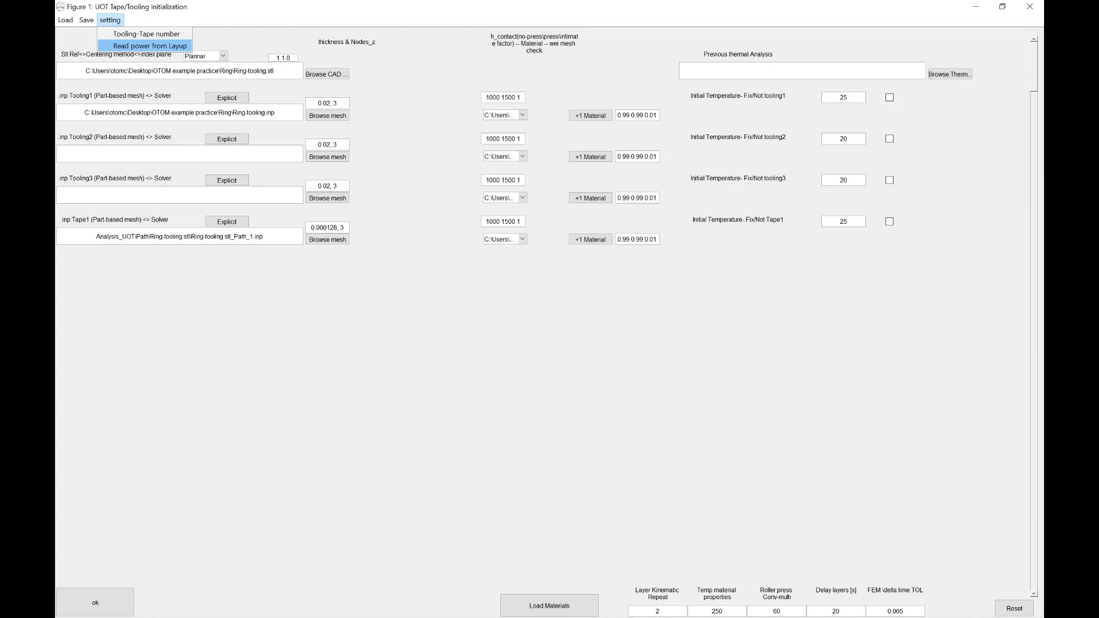
left_click(110, 20)
left_click(87, 20)
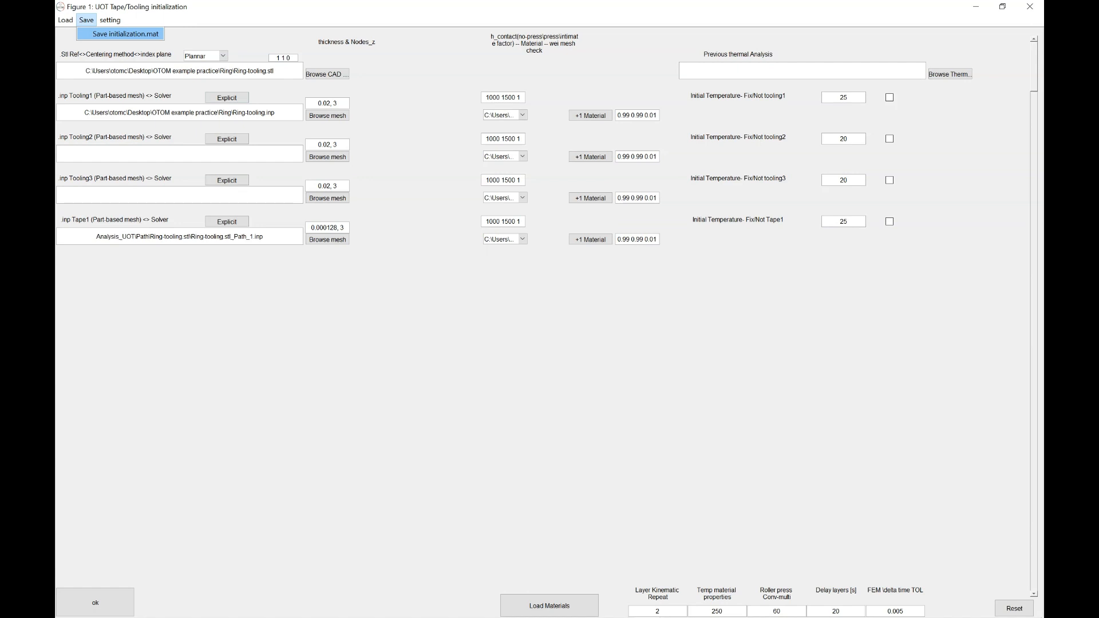
mouse_move(65, 20)
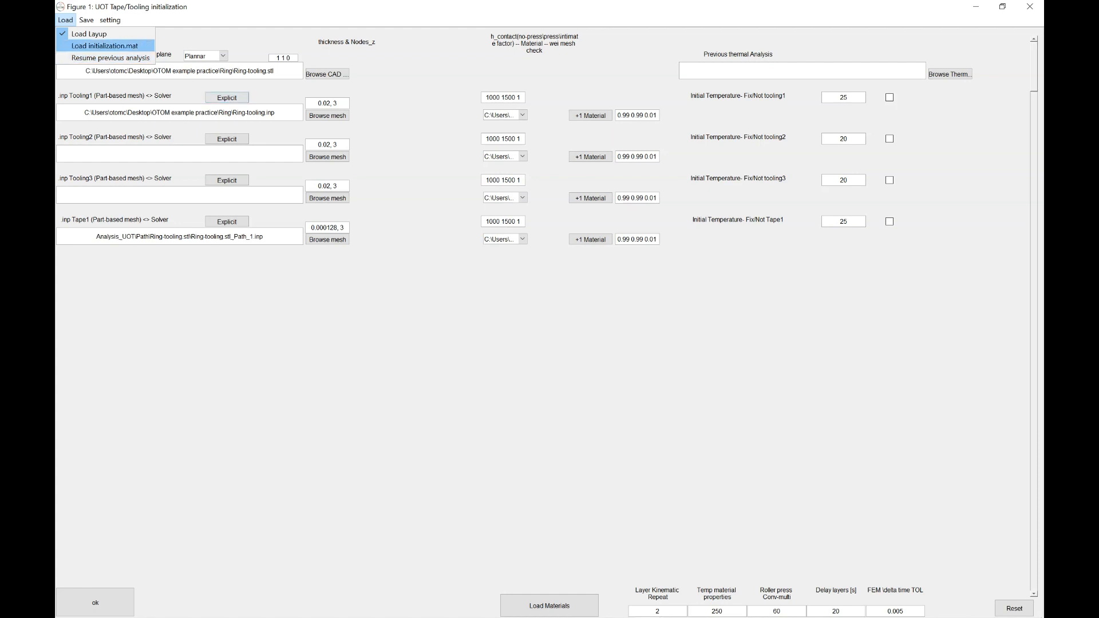
key("Escape")
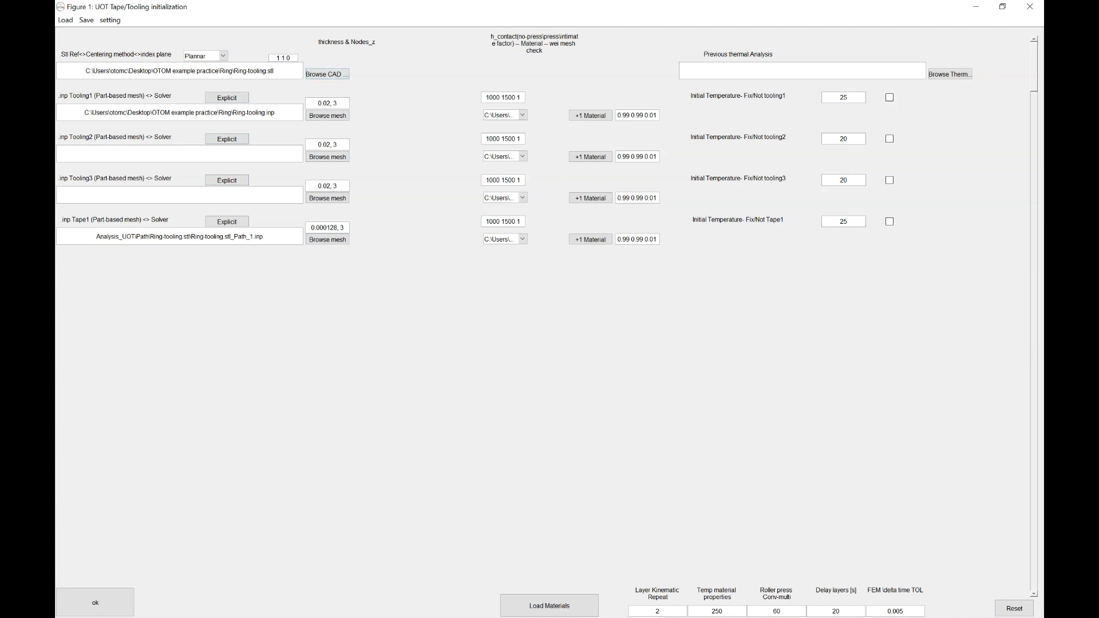
Load simple-plate.STL from the OTOM-V22-10June22 folder as the reference CAD file and check its path.
left_click_drag(274, 70, 115, 70)
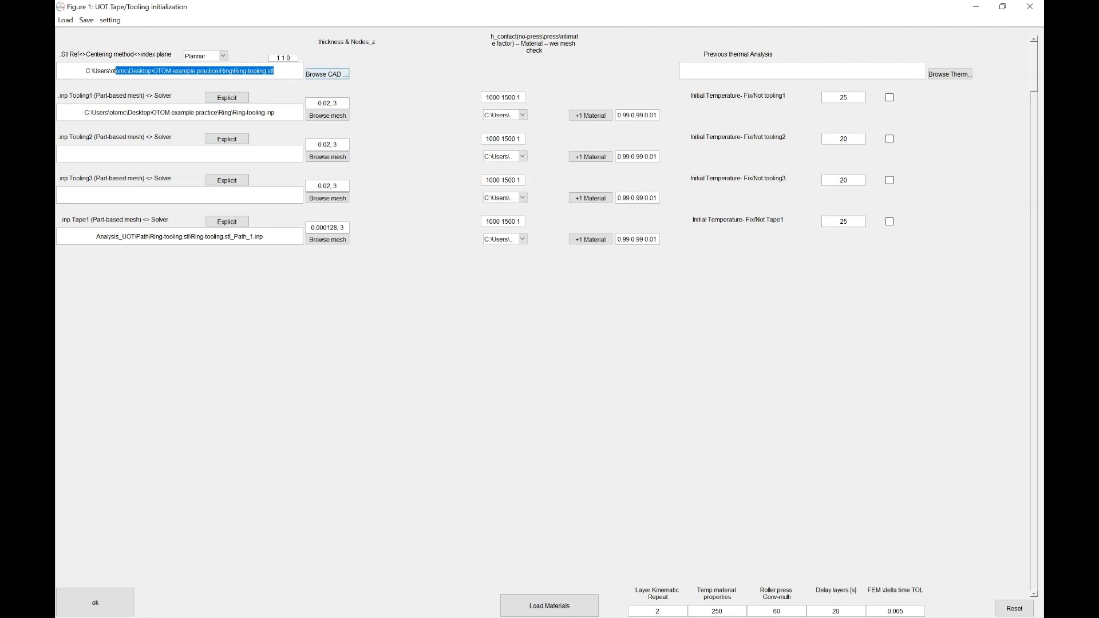
left_click(327, 74)
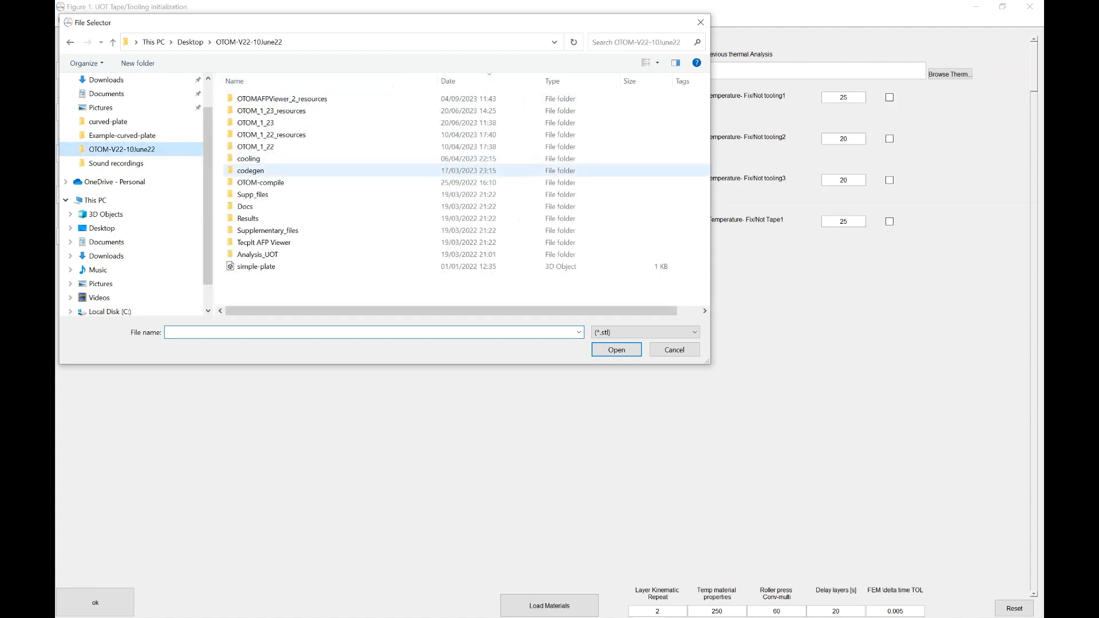
double_click(520, 267)
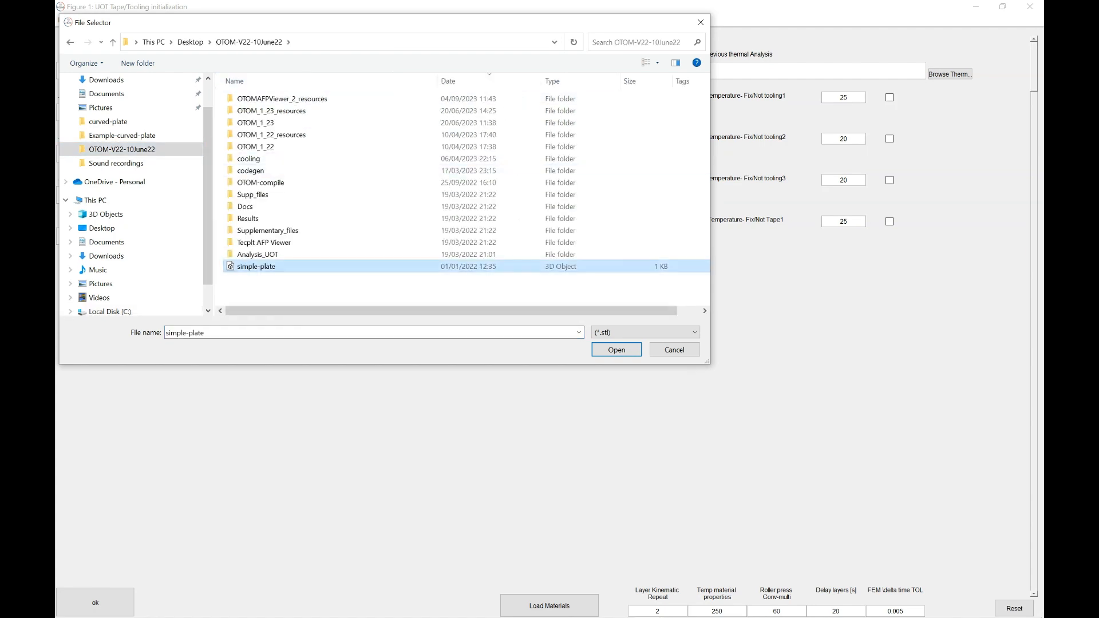
left_click_drag(276, 72, 86, 71)
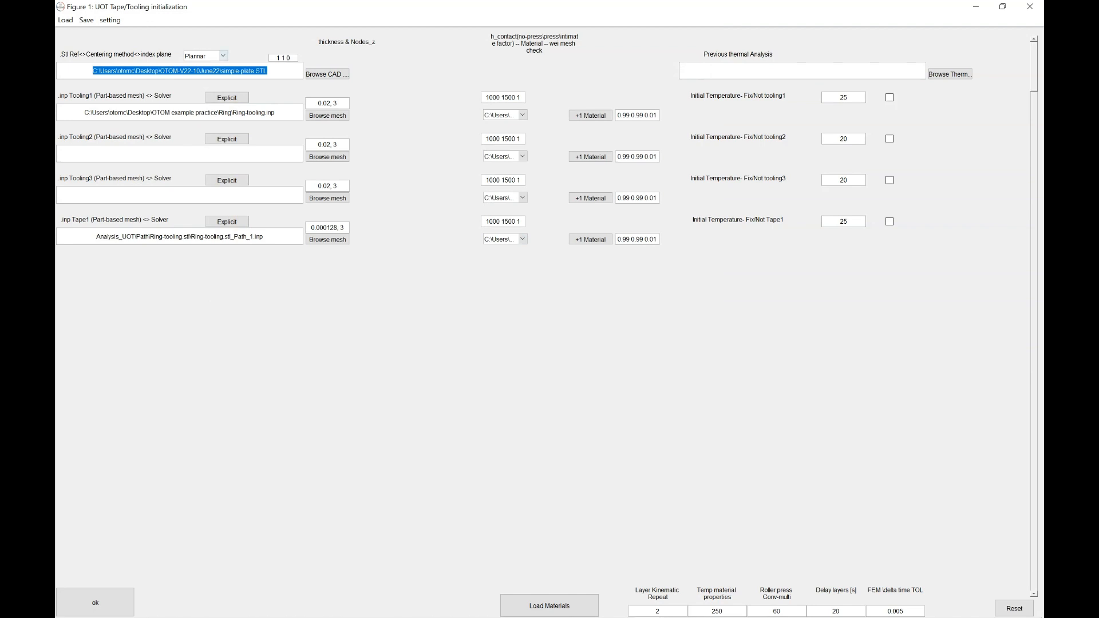
Review the centering method options and the index plane values of the STL reference.
left_click(223, 56)
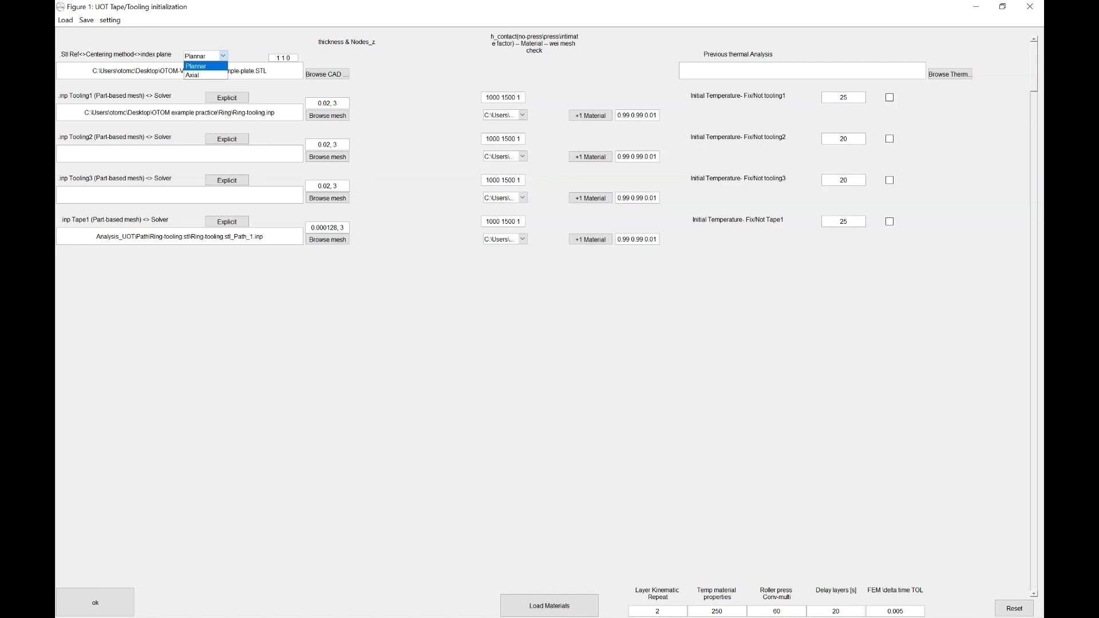
left_click(223, 56)
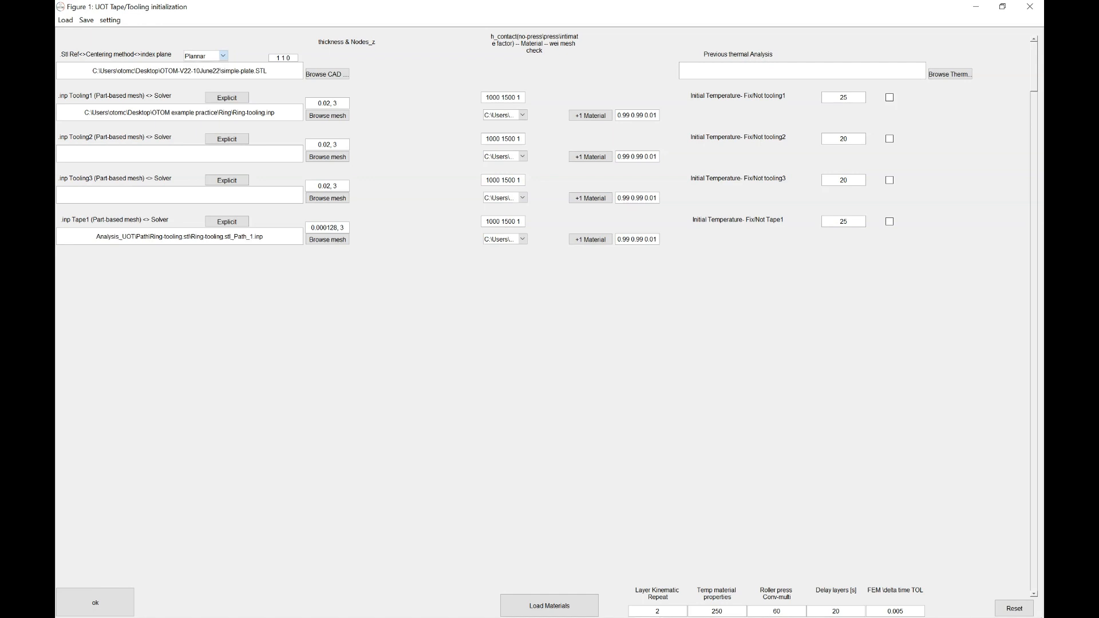
left_click_drag(290, 58, 276, 58)
left_click(283, 58)
Load simple-plate.inp from the OTOM-V22-10June22 folder as the Tooling1 mesh.
left_click(328, 115)
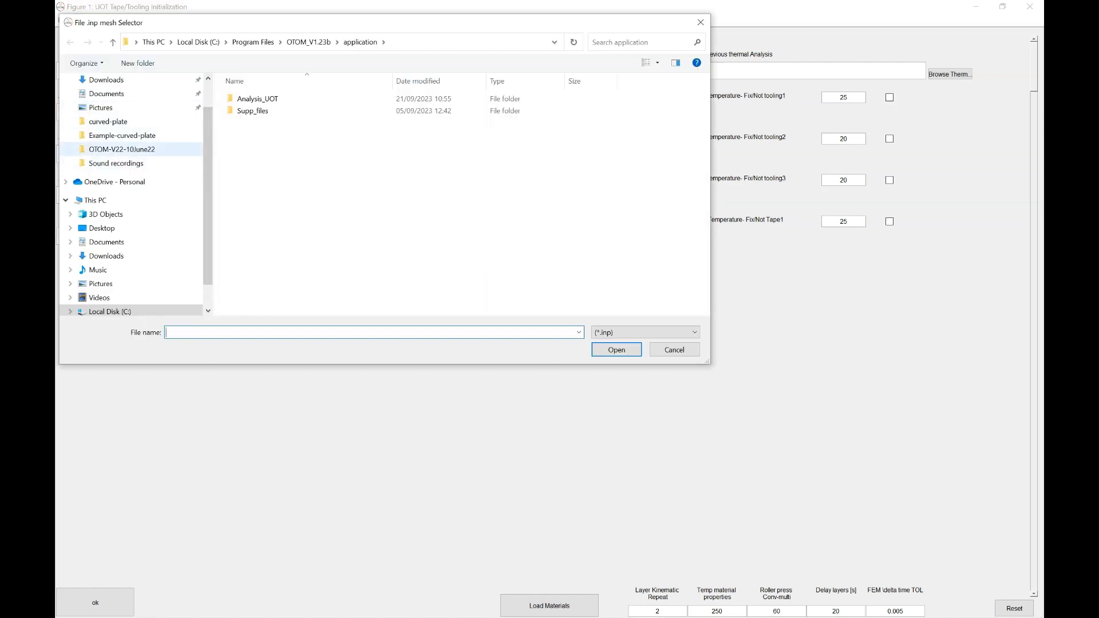
left_click(122, 149)
left_click(262, 290)
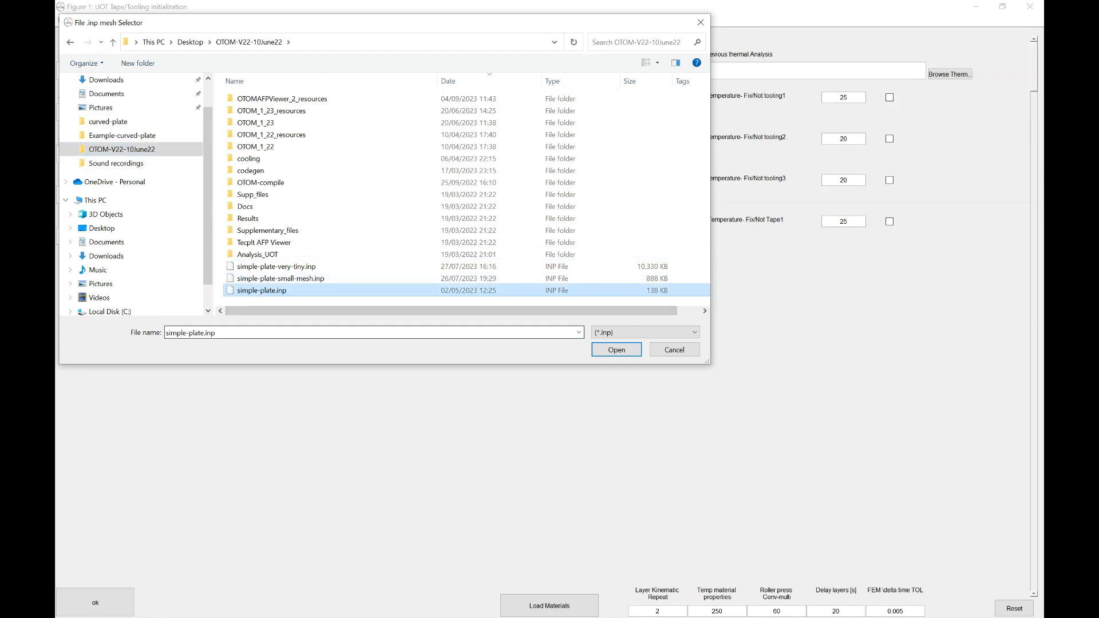
key("Return")
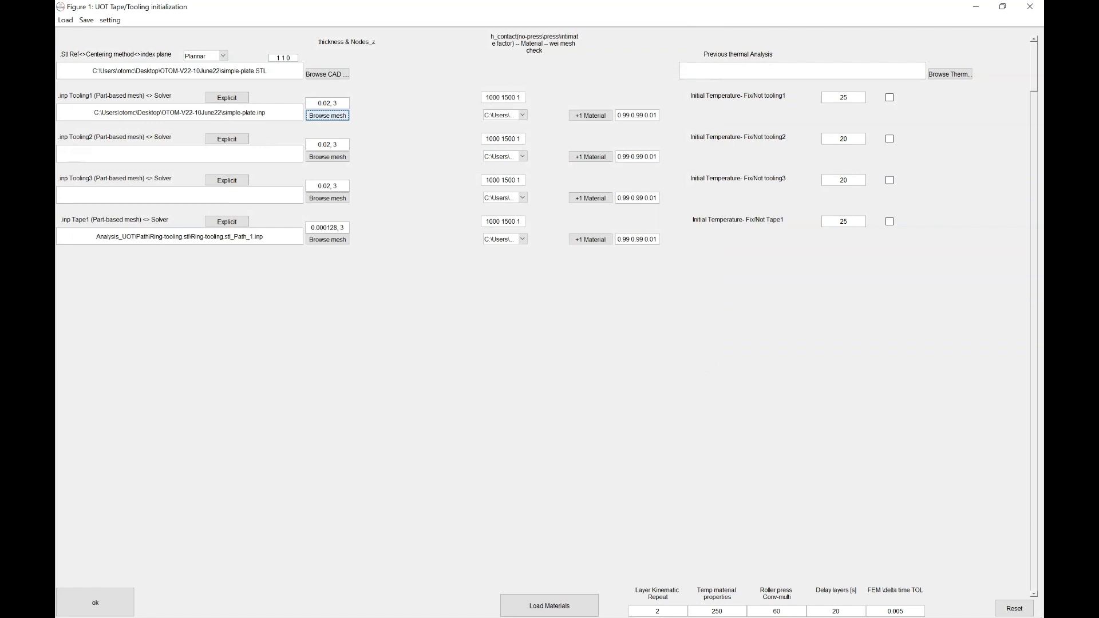
Copy the Tooling1 mesh path into the Tooling2 and Tooling3 mesh paths.
left_click(266, 113)
left_click(266, 113)
triple_click(251, 113)
key("ctrl+c")
left_click(179, 154)
key("ctrl+v")
key("ctrl+v")
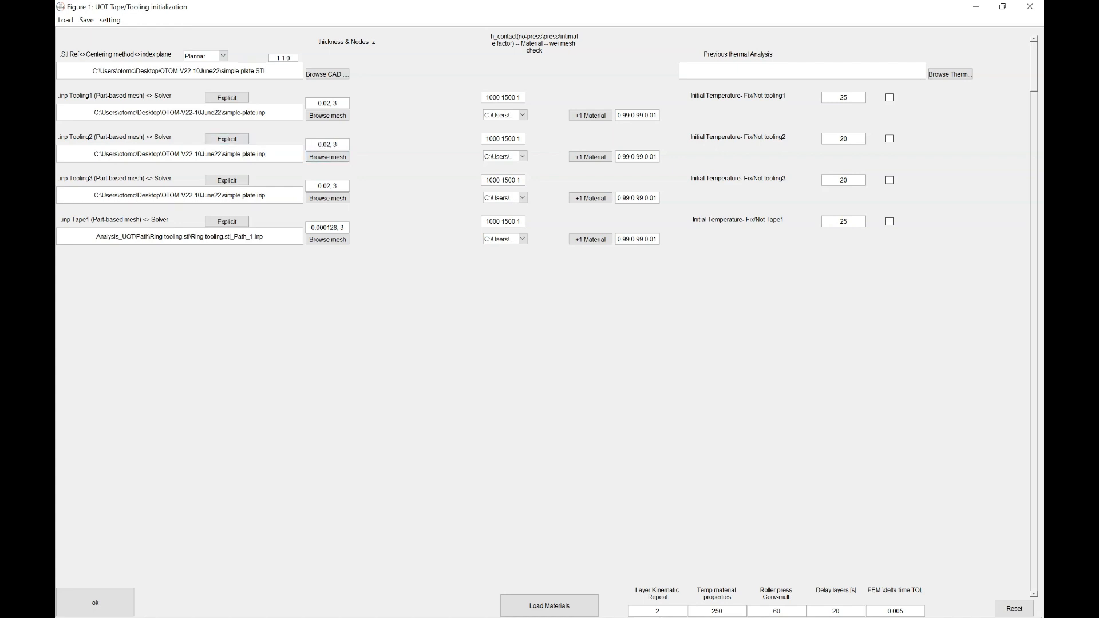
Try the Implicit solver on the tooling and tape layers and return them all to Explicit.
mouse_move(323, 103)
left_mouse_down()
mouse_move(337, 103)
mouse_move(317, 103)
left_mouse_up()
left_click(227, 221)
left_click(227, 180)
left_click(227, 139)
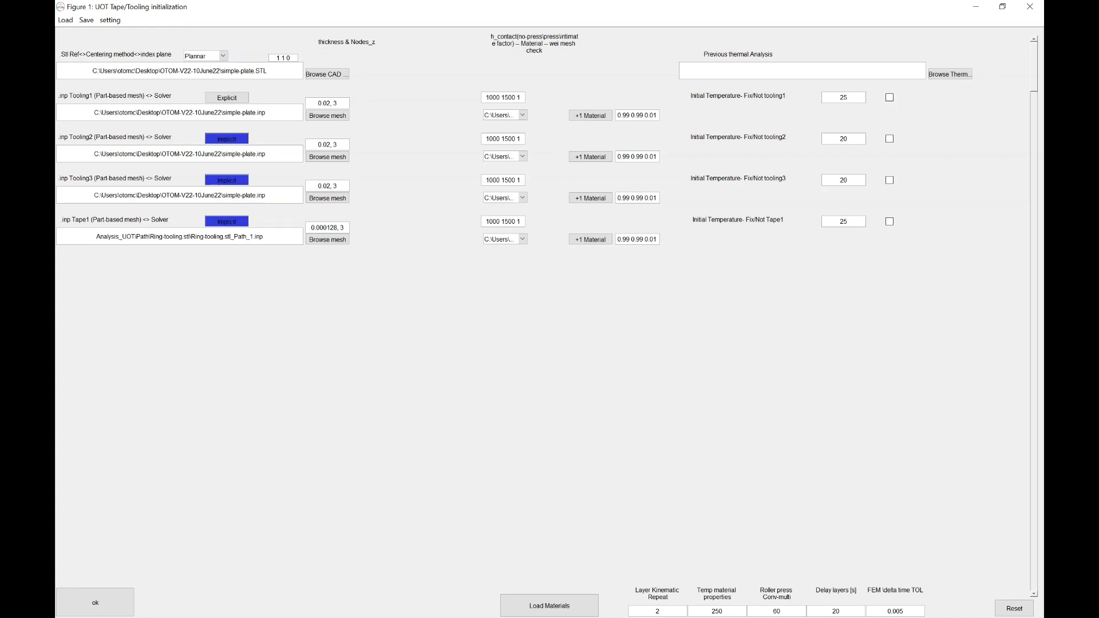
left_click(227, 98)
left_click(226, 98)
left_click(226, 139)
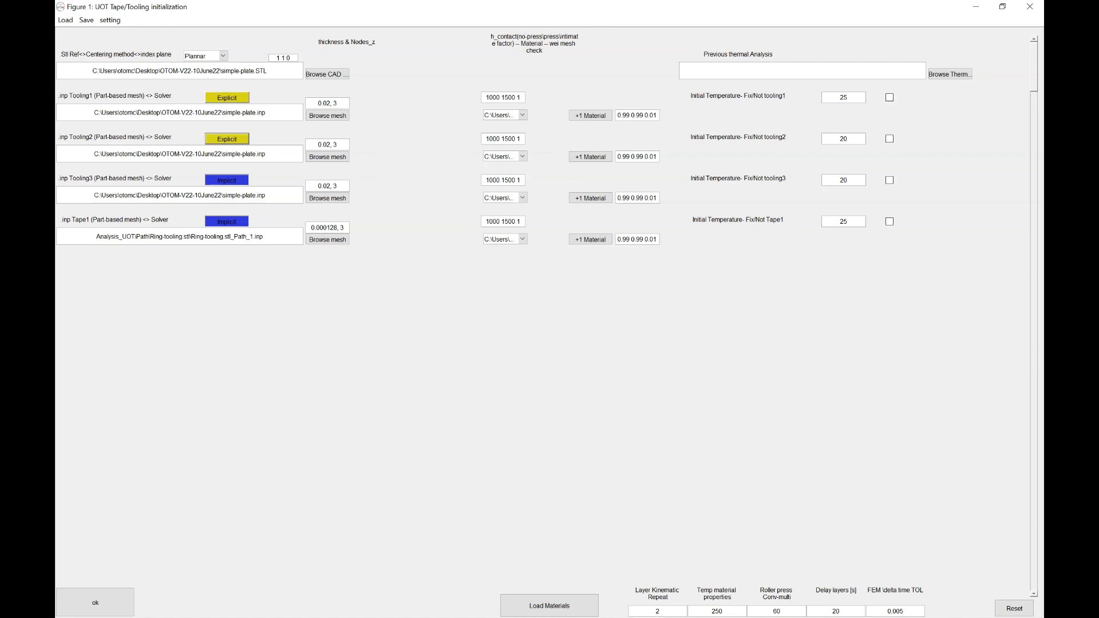
left_click(227, 221)
left_click(227, 180)
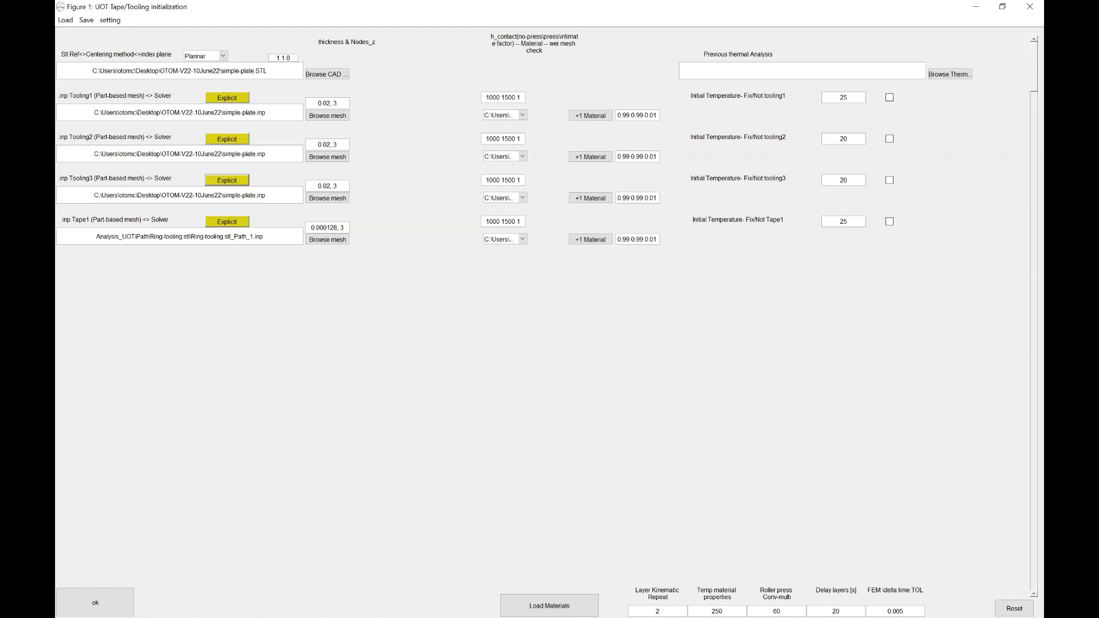
Load simple-plate.STL_Path_X1.inp from the Analysis_UOT\Path\simple-plate.STL folder as the Tape1 mesh.
left_click_drag(264, 237, 96, 236)
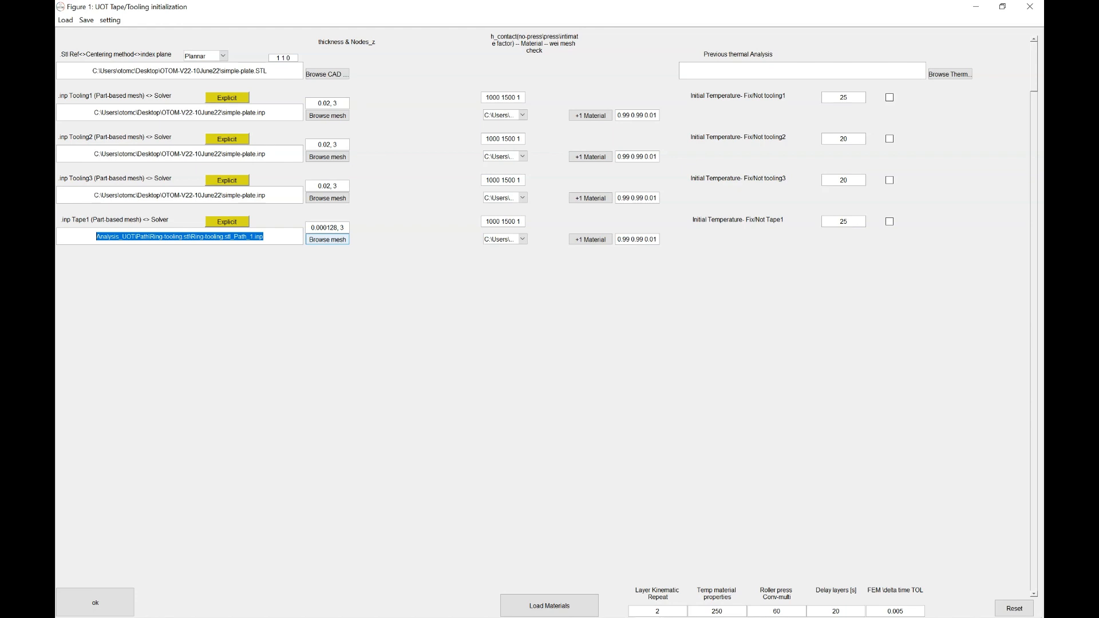
left_click(327, 239)
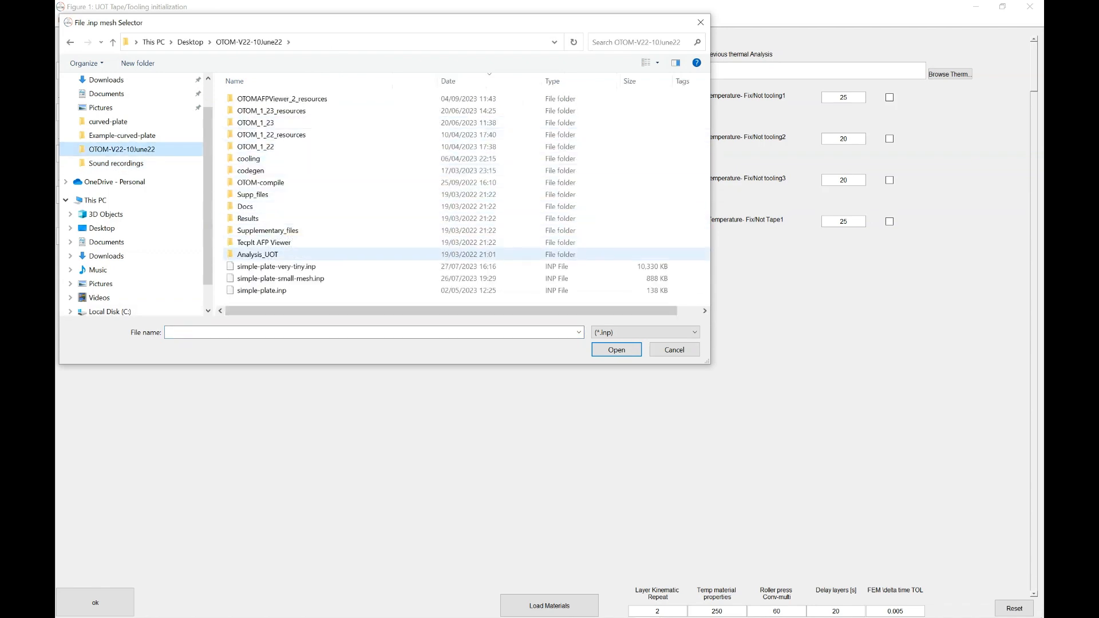
double_click(257, 254)
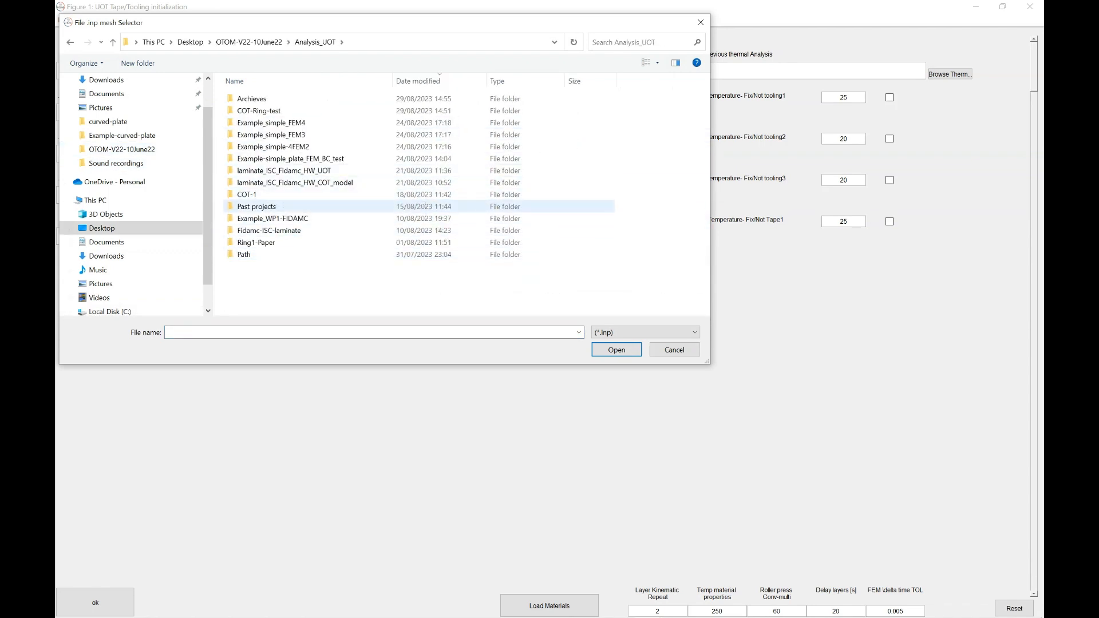
double_click(395, 254)
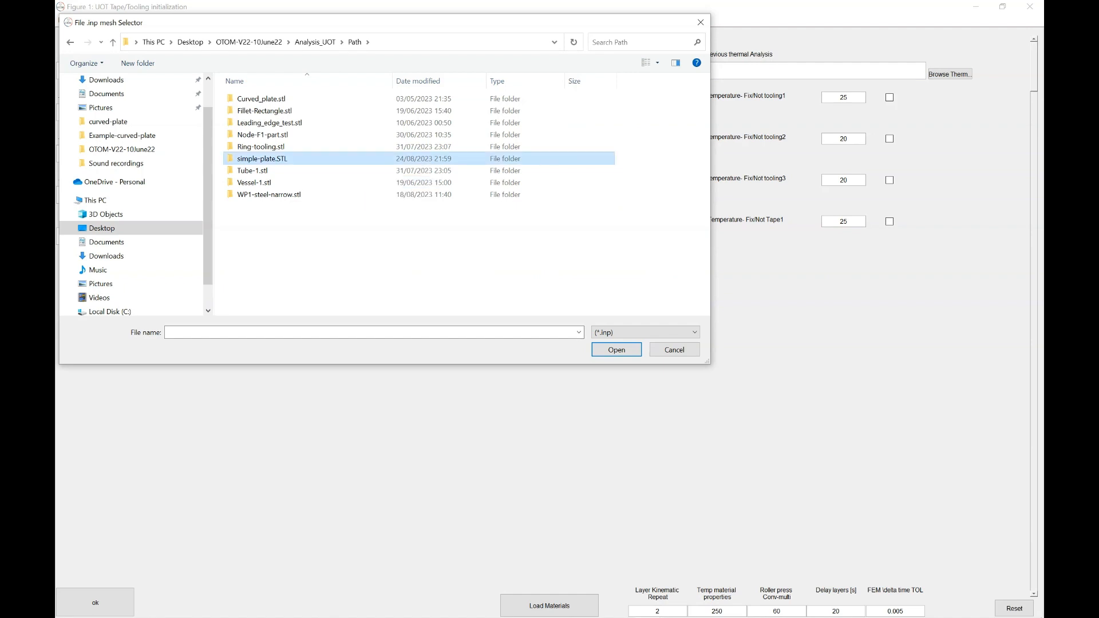
double_click(269, 159)
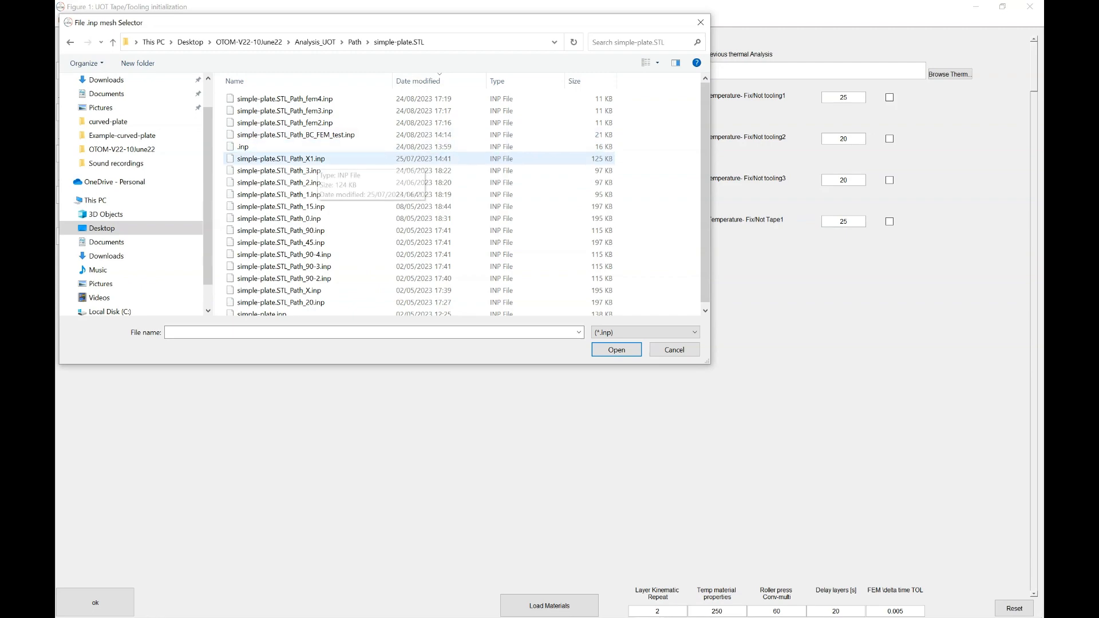
double_click(312, 158)
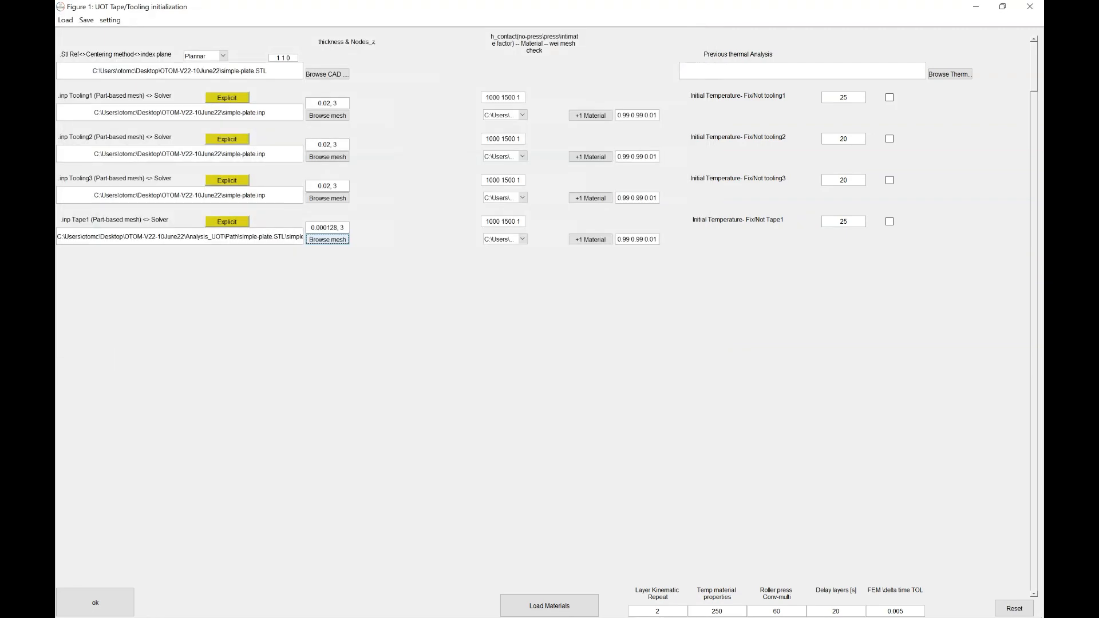
Check the end of the Tape1 mesh path and examine the thickness and Nodes_z values of all layers.
left_click_drag(263, 237, 328, 228)
left_click(335, 228)
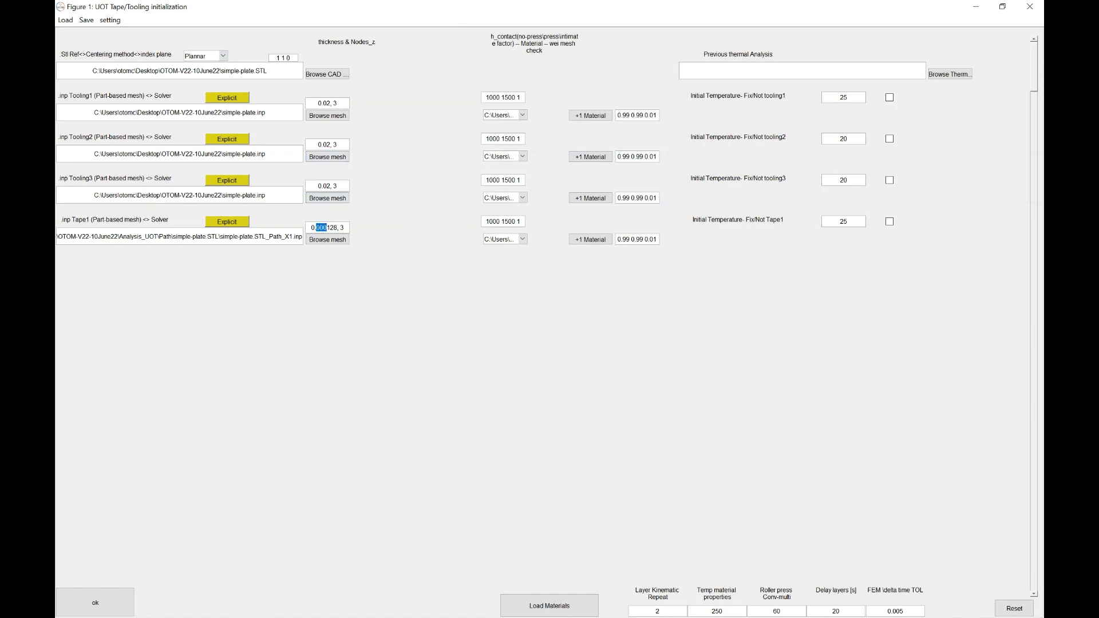
left_click_drag(317, 104, 338, 104)
double_click(336, 144)
left_click(330, 144)
double_click(335, 145)
double_click(335, 185)
left_click_drag(346, 228, 336, 228)
left_click_drag(339, 186, 333, 187)
left_click_drag(339, 145, 333, 145)
left_click(339, 104)
Set the first h_contact value (no-press) to 2000 for Tooling2, Tooling3 and Tape1.
left_click_drag(485, 97, 500, 97)
left_click(509, 97)
double_click(519, 98)
double_click(493, 180)
type("200")
type("0")
double_click(493, 222)
type("2000")
double_click(493, 139)
type("2000")
Choose PEEK-CP1400.mat as the Tooling1 material and check the material list.
left_click(523, 115)
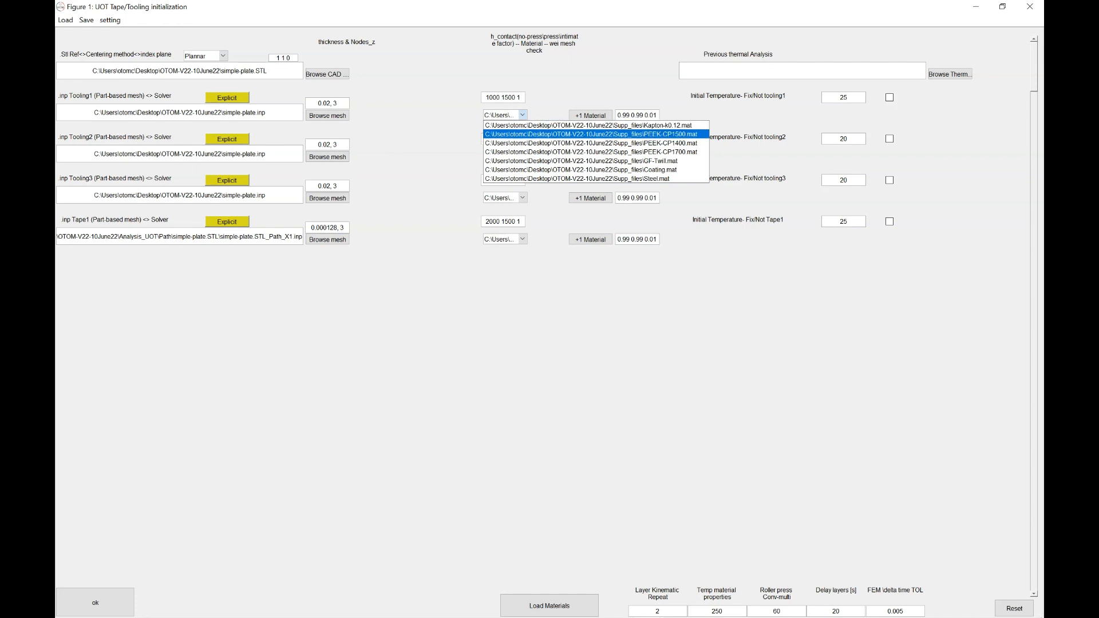
key("Down")
key("Down")
key("Down")
key("Down")
key("Down")
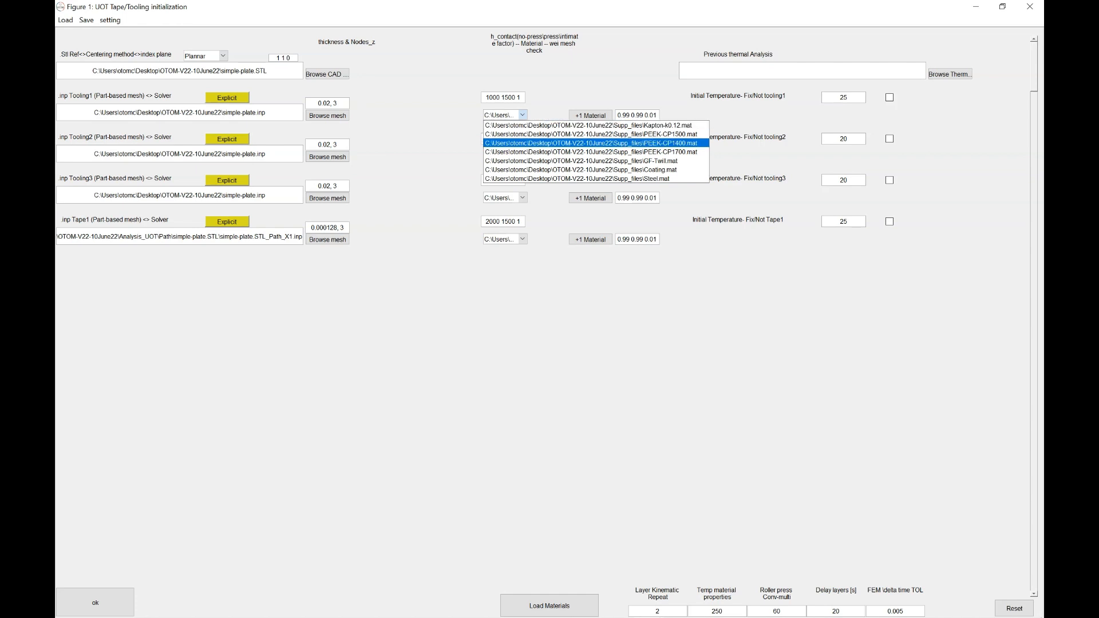
key("Return")
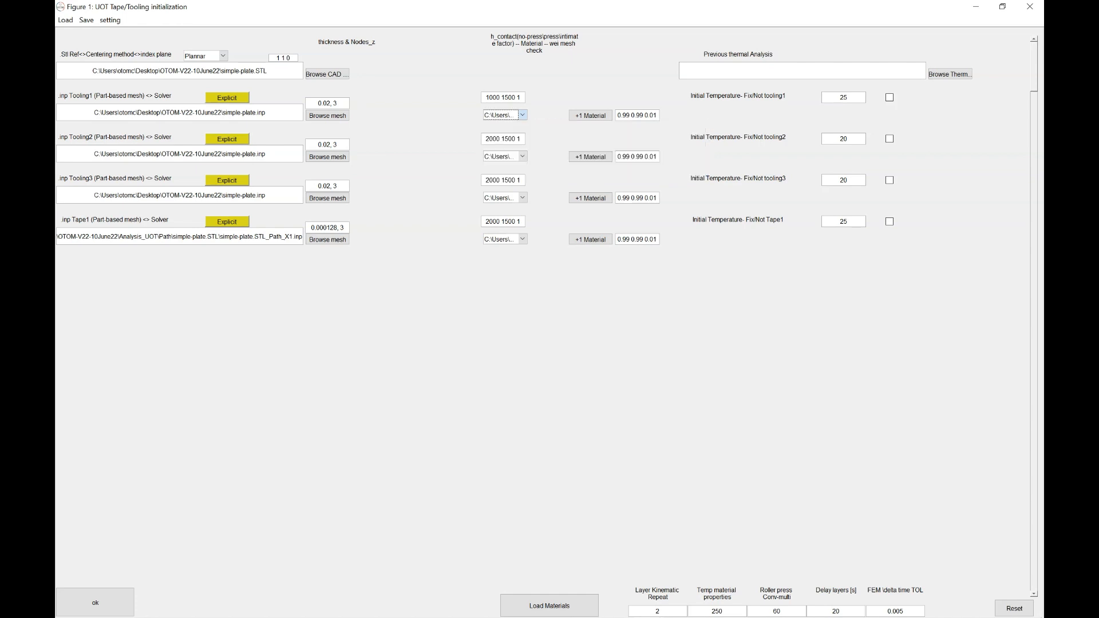
left_click(522, 115)
left_click(522, 115)
Choose PEEK-CP1500.mat as the material of Tooling2 and Tooling3.
left_click(522, 156)
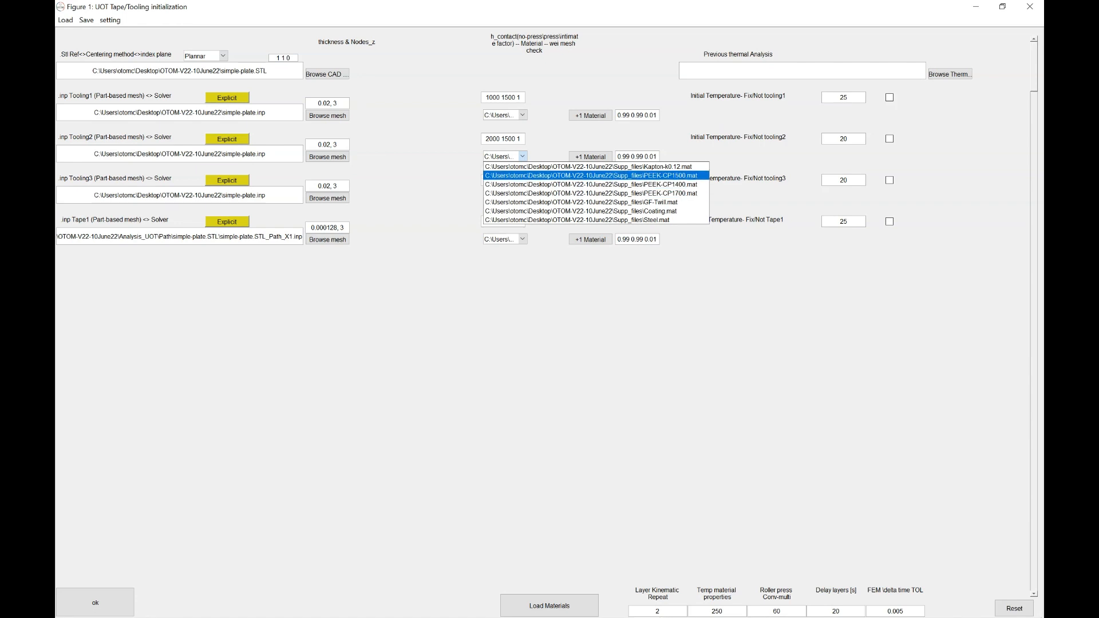
key("Down")
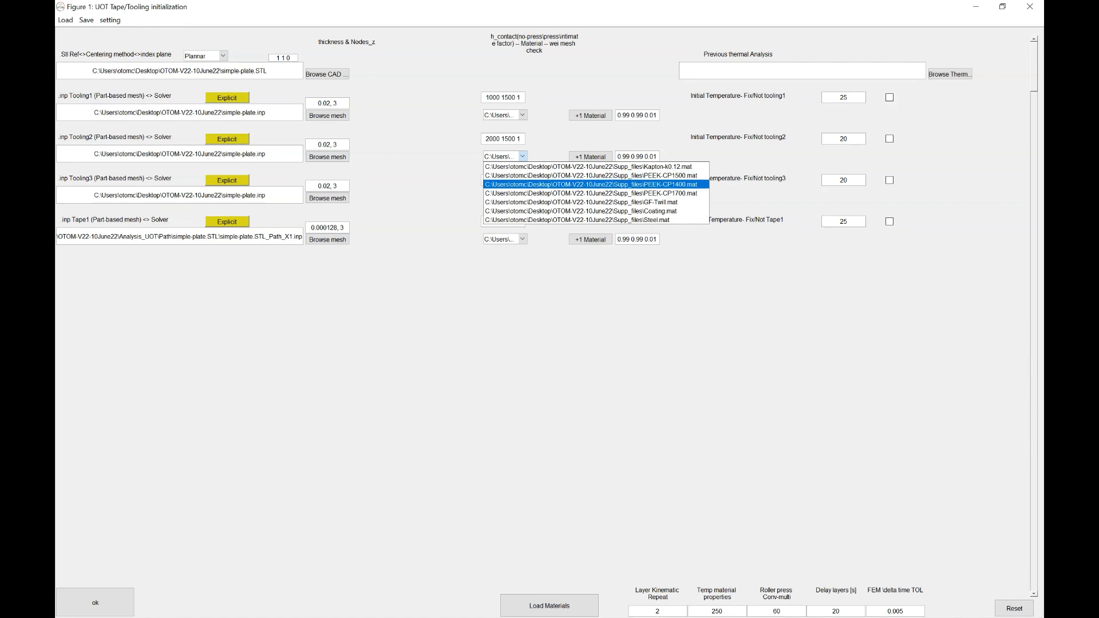
key("Up")
key("Return")
left_click(522, 199)
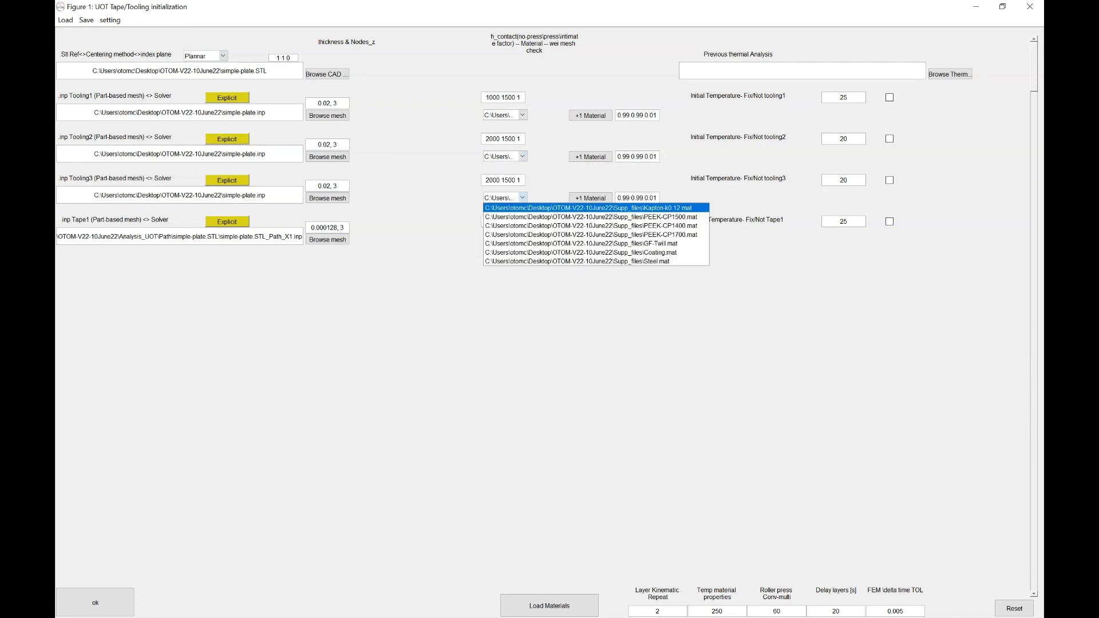
left_click(523, 217)
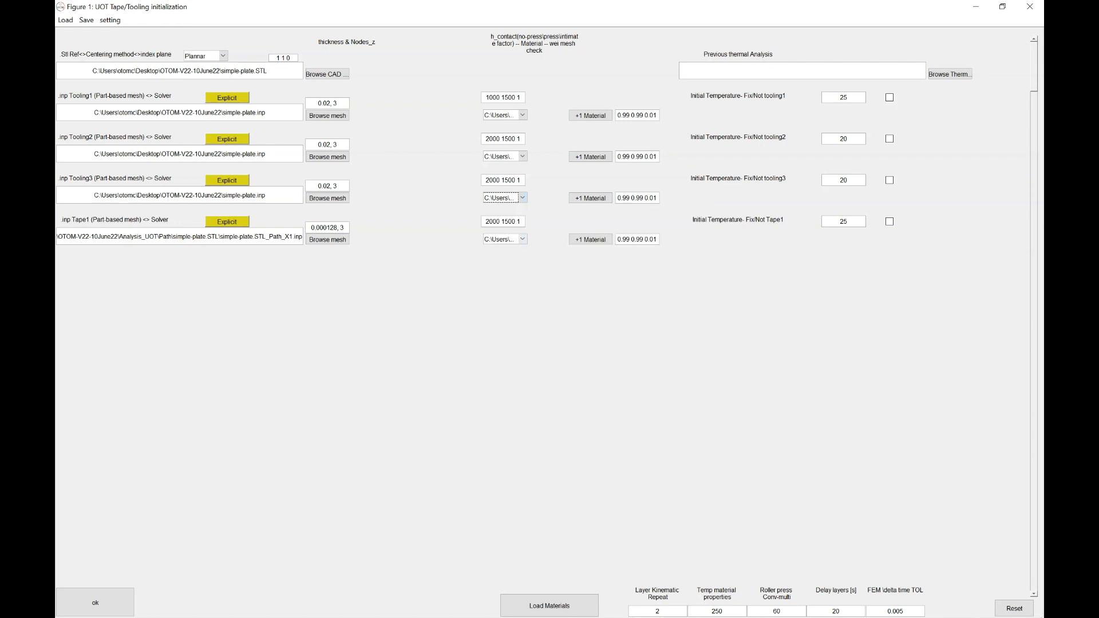
Choose PEEK-CP1500.mat as the Tape1 material.
left_click(523, 238)
key("Return")
left_click(522, 239)
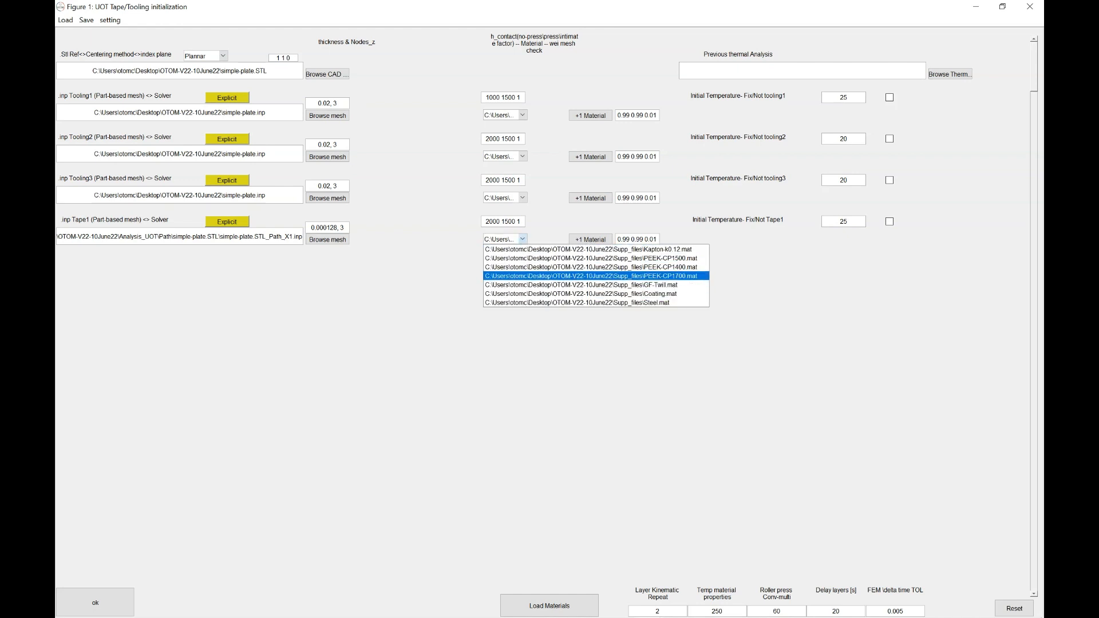
left_click(578, 259)
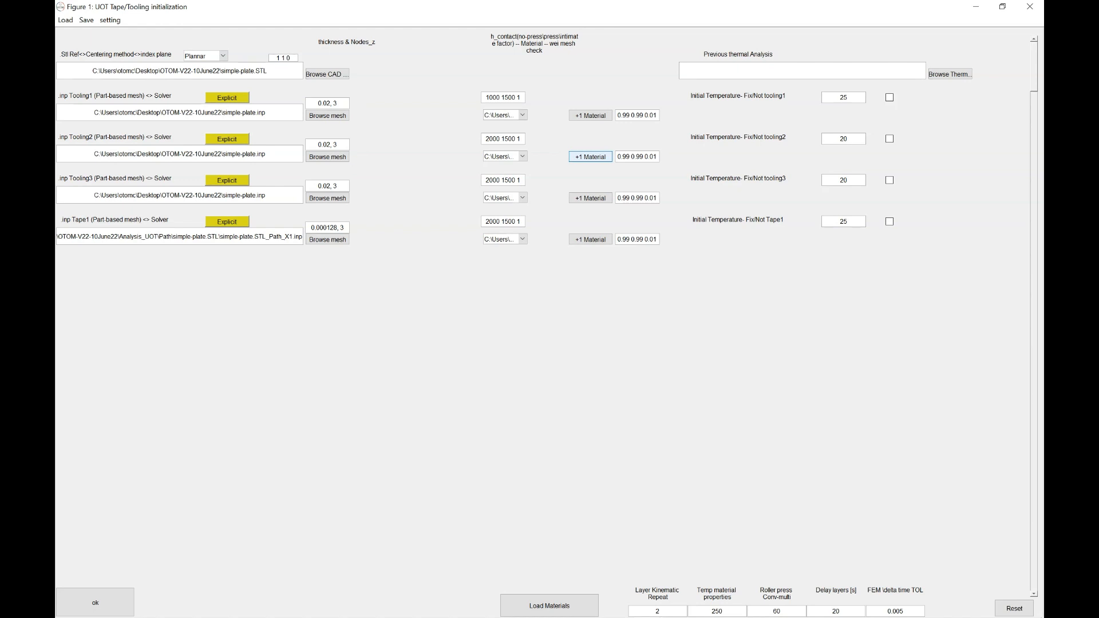
Add 1 material set to Tooling2 with Kapton-k0.12.mat as Aux material1.
left_click(590, 156)
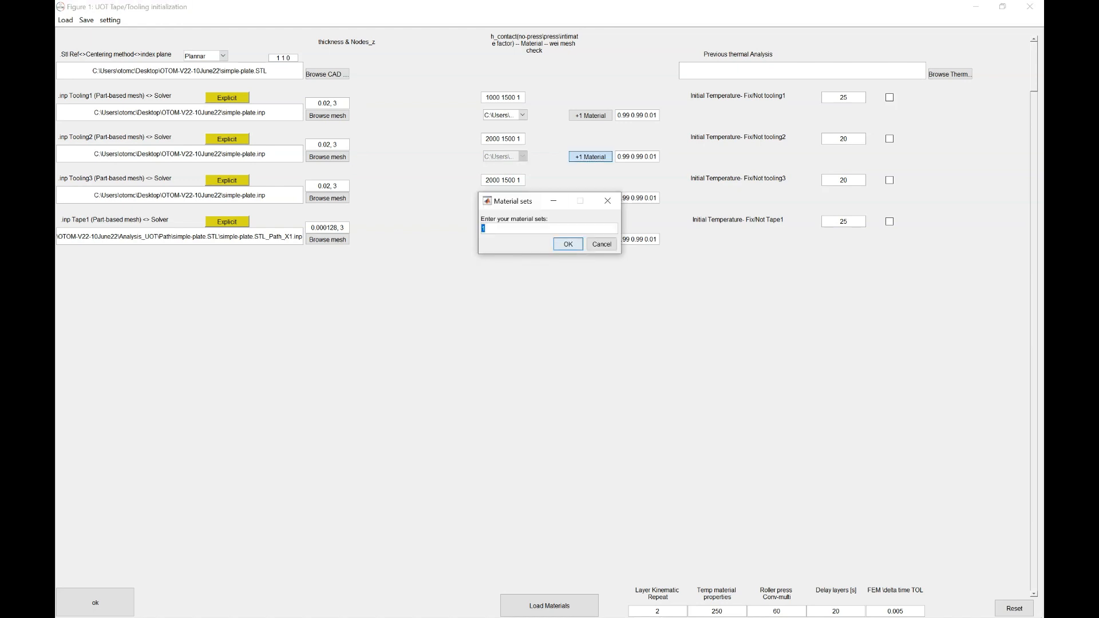
key("Return")
left_click(468, 263)
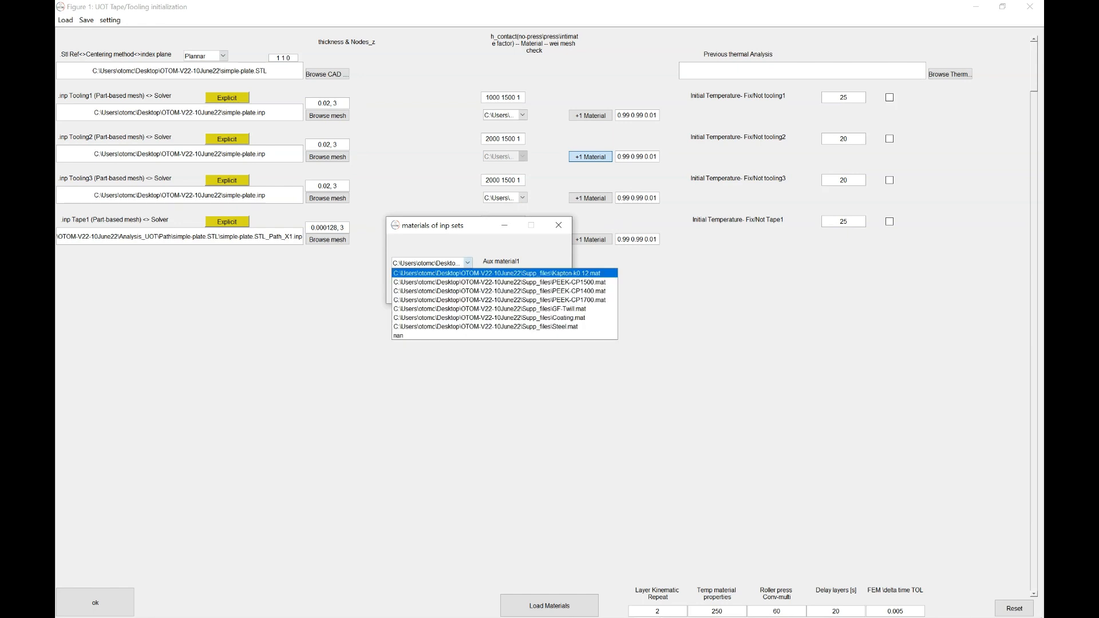
key("Up")
key("Up")
key("Up")
left_click(468, 273)
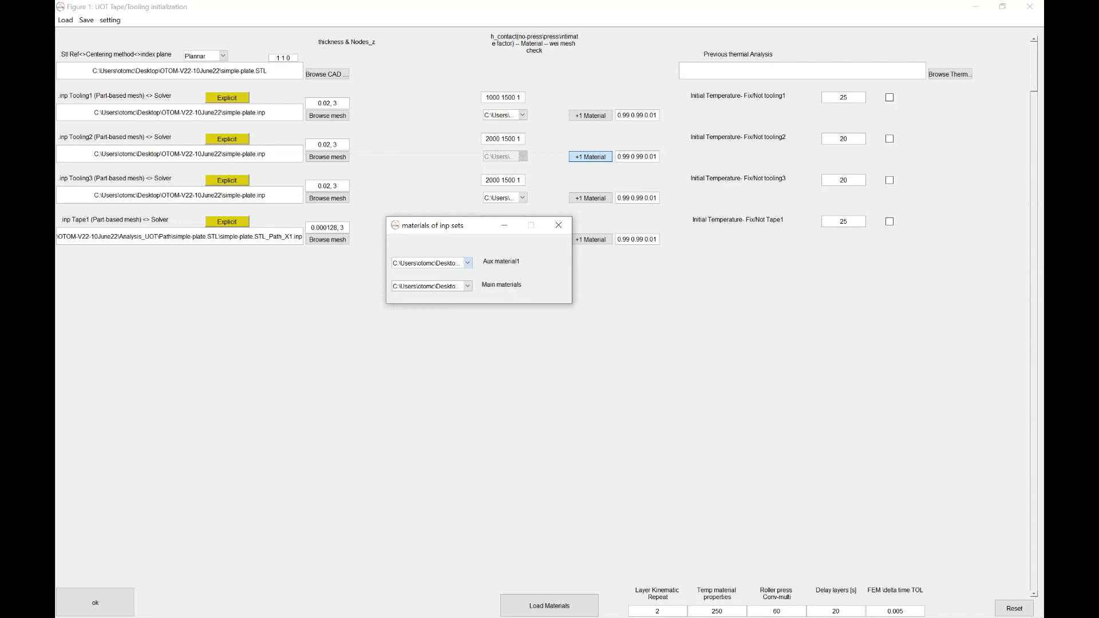
left_click(467, 262)
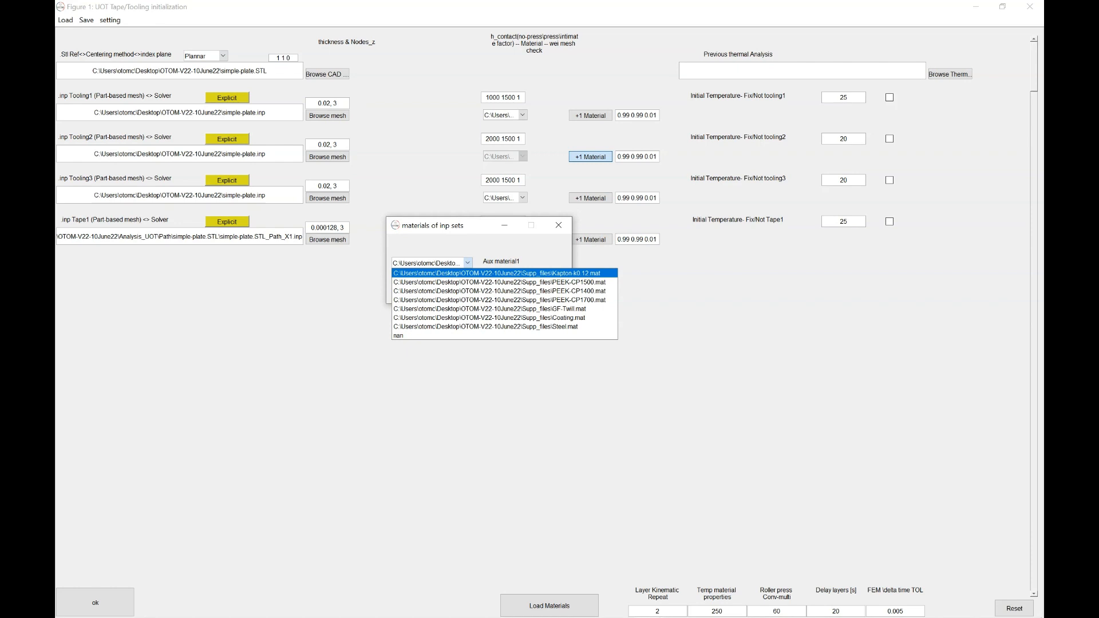
left_click(497, 274)
left_click(559, 225)
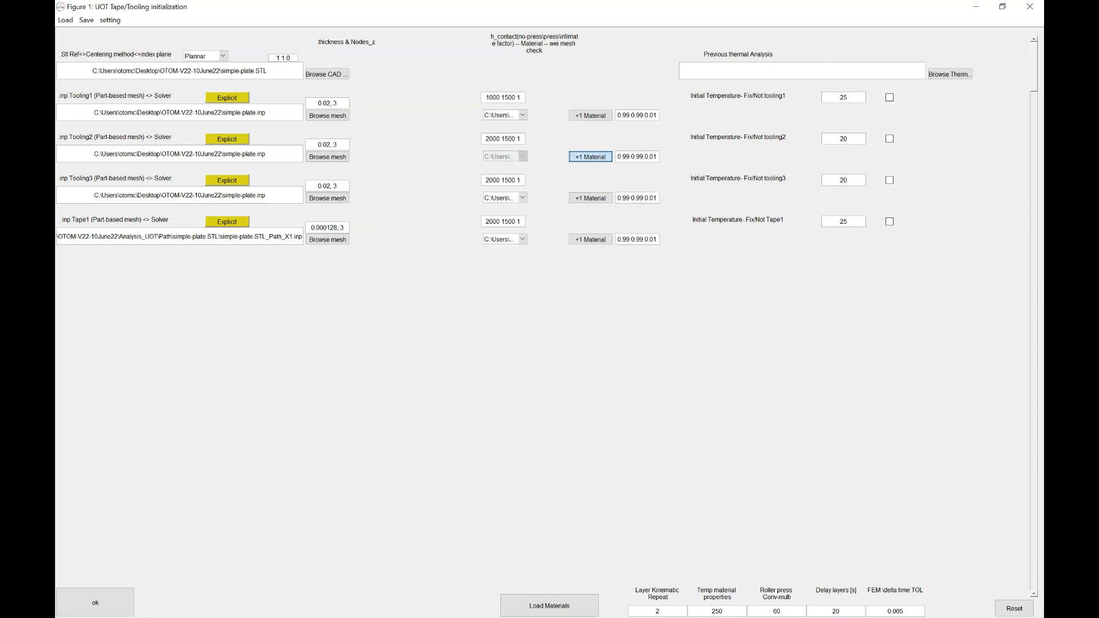
left_click(522, 156)
left_click(522, 156)
Set the third value beside the additional material option to 0.9 for Tooling1 and Tooling2.
left_click_drag(622, 115, 657, 115)
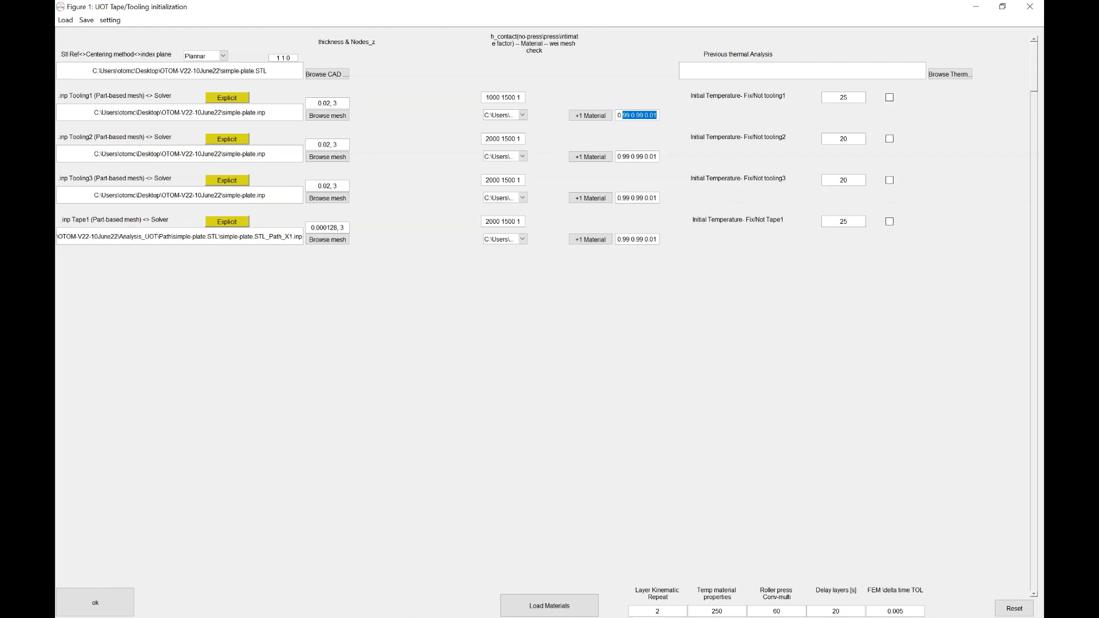
left_click(650, 156)
left_click_drag(644, 115, 657, 115)
type("0.9")
left_click_drag(650, 157, 644, 157)
type("0.9")
Enable the fixed initial temperature for Tooling1.
double_click(845, 97)
key("Tab")
left_click(890, 97)
double_click(844, 97)
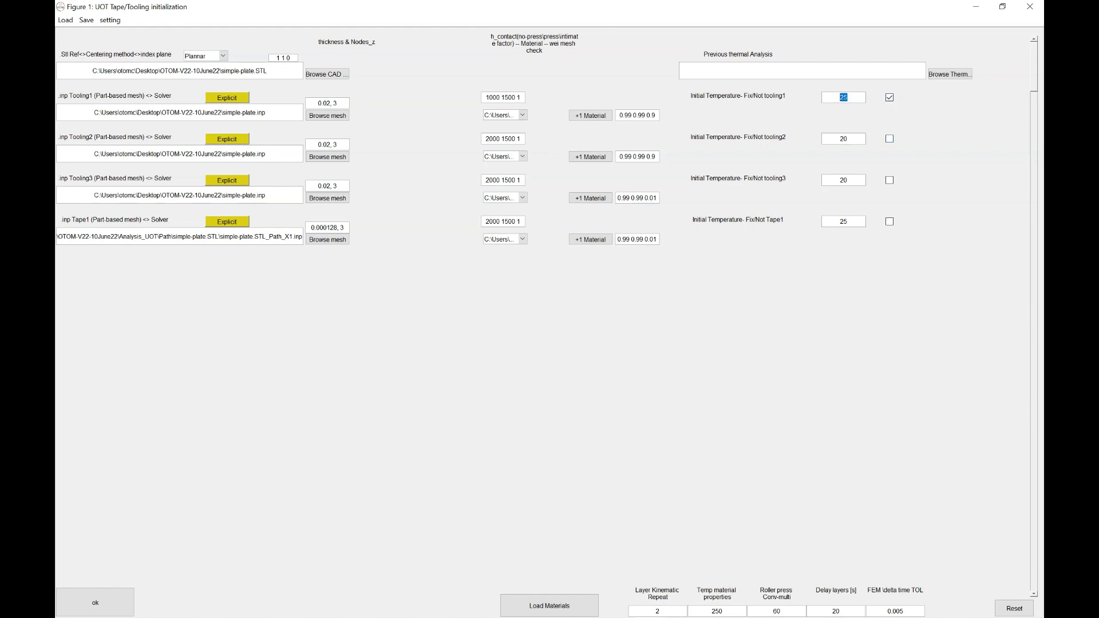
left_click(94, 113)
Set the layer kinematic repeat to 6.
double_click(658, 611)
type("6")
key("shift+Left")
key("Tab")
Open the process parameters in the main OTOM AFP window, examine the tape convection values for air and roller, and close the dialog.
left_click_drag(613, 6, 699, 83)
left_click(301, 233)
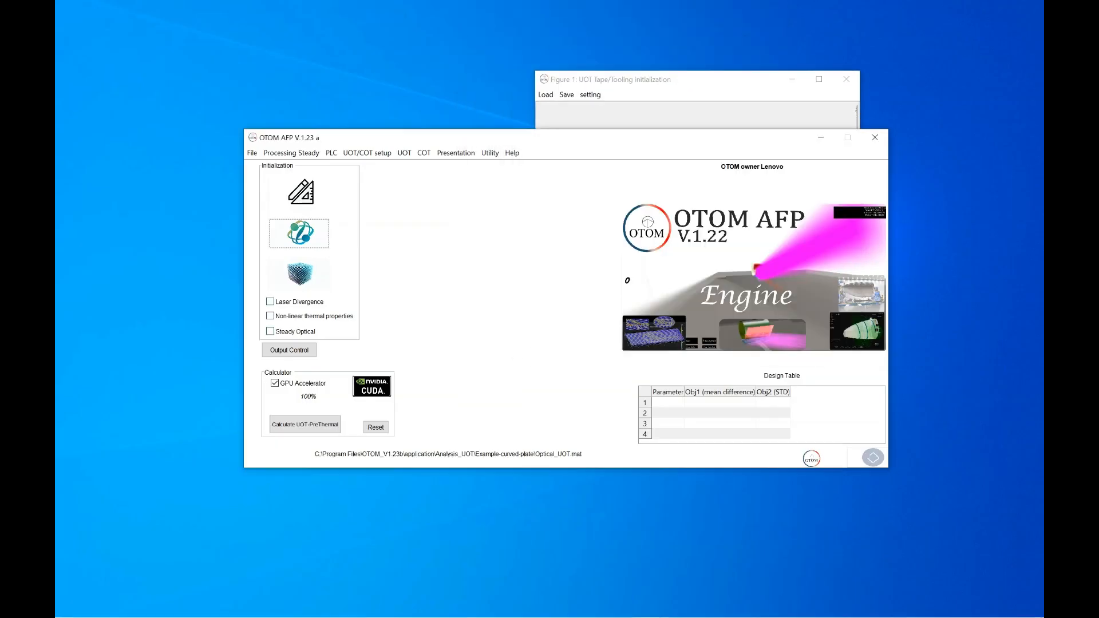
left_click(514, 406)
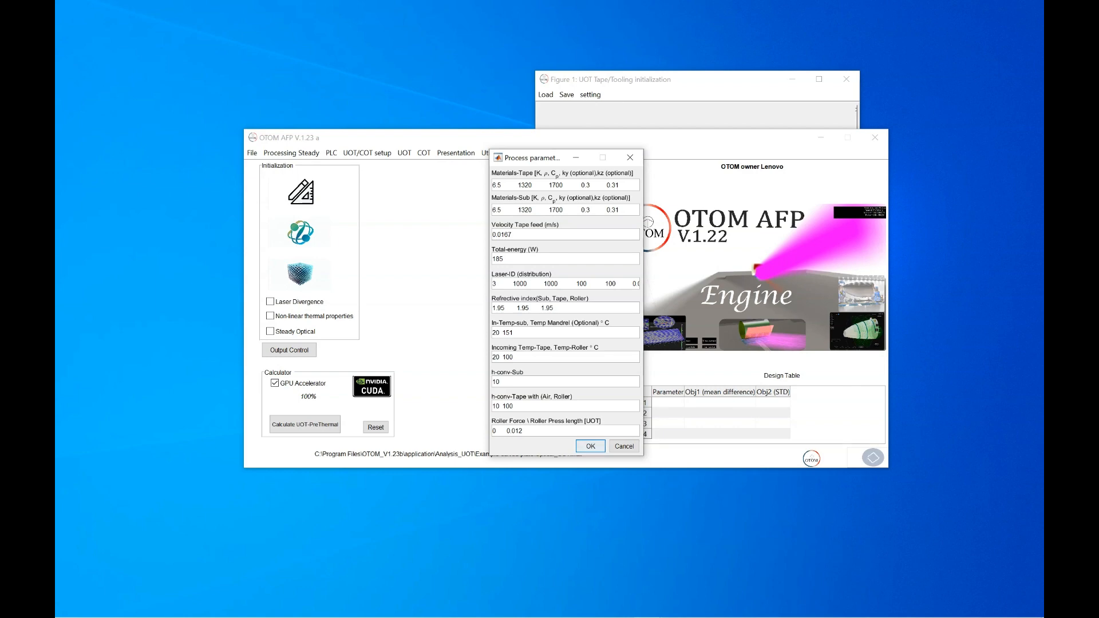
left_click_drag(514, 406, 492, 406)
left_click(591, 446)
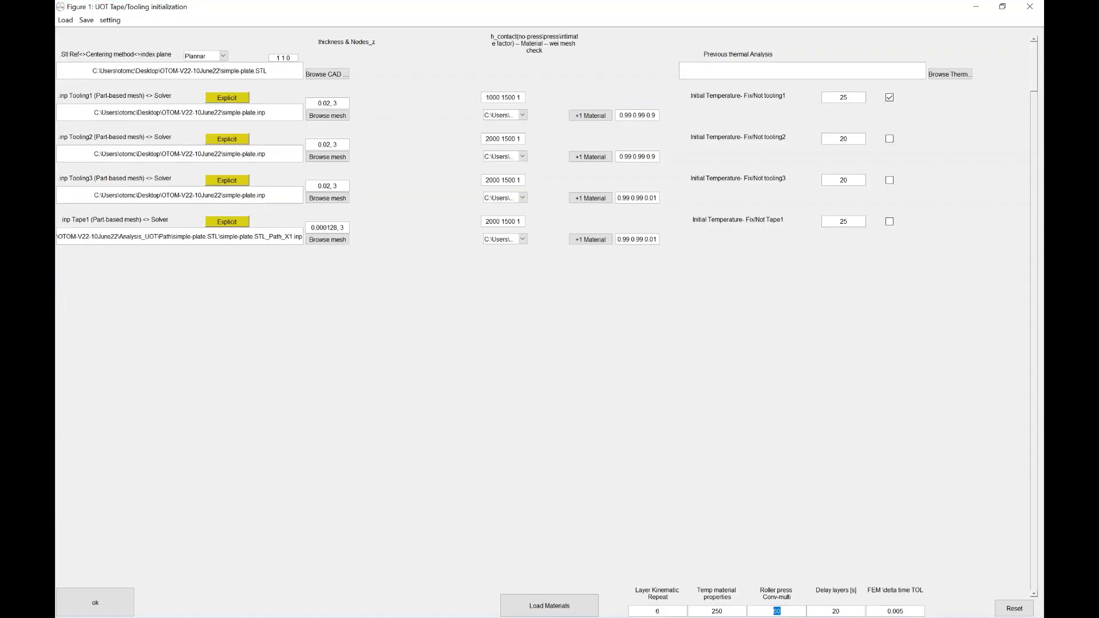
Set the layer delay to 10 s in the tape/tooling initialization.
left_click(839, 611)
key("shift+Left")
key("shift+Left")
type("10")
key("BackSpace")
type("1")
key("BackSpace")
type("5")
left_click_drag(94, 154, 256, 154)
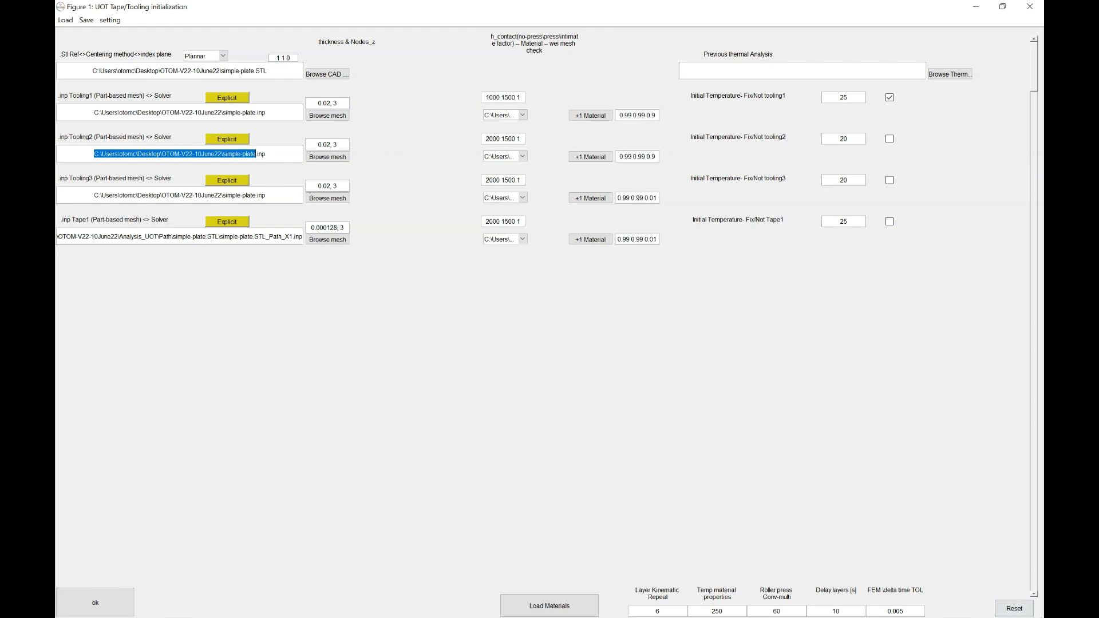
scroll(550, 309, "down", 3)
scroll(550, 309, "up", 3)
left_click_drag(266, 195, 94, 195)
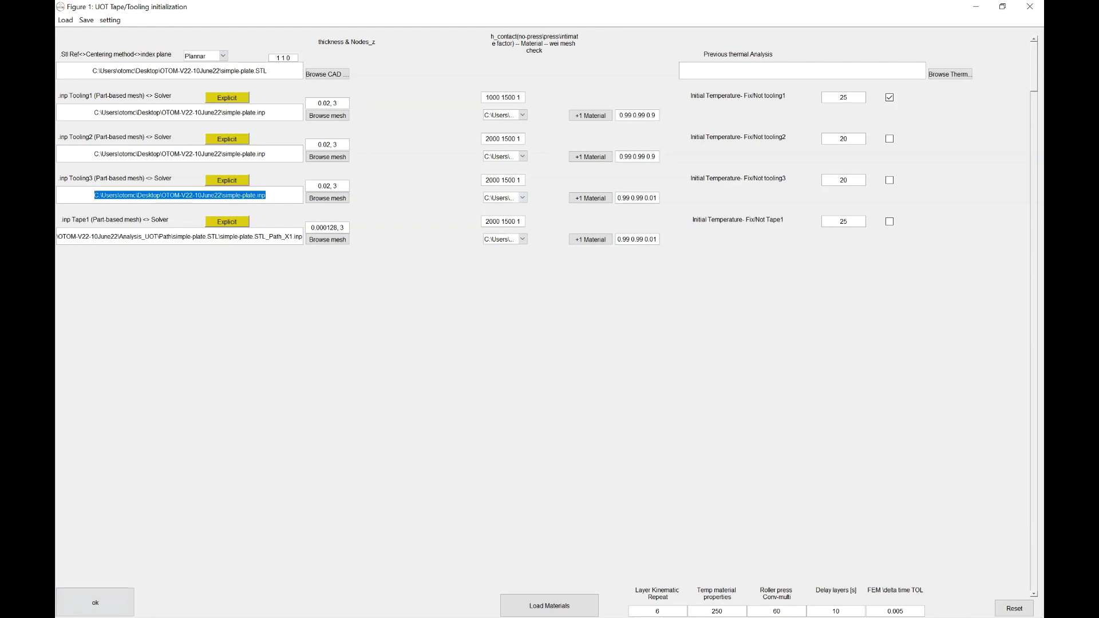
Accept the tape/tooling initialization, append "-test" to the proposed thermal analysis name, and acknowledge the initial condition notice.
left_click(95, 602)
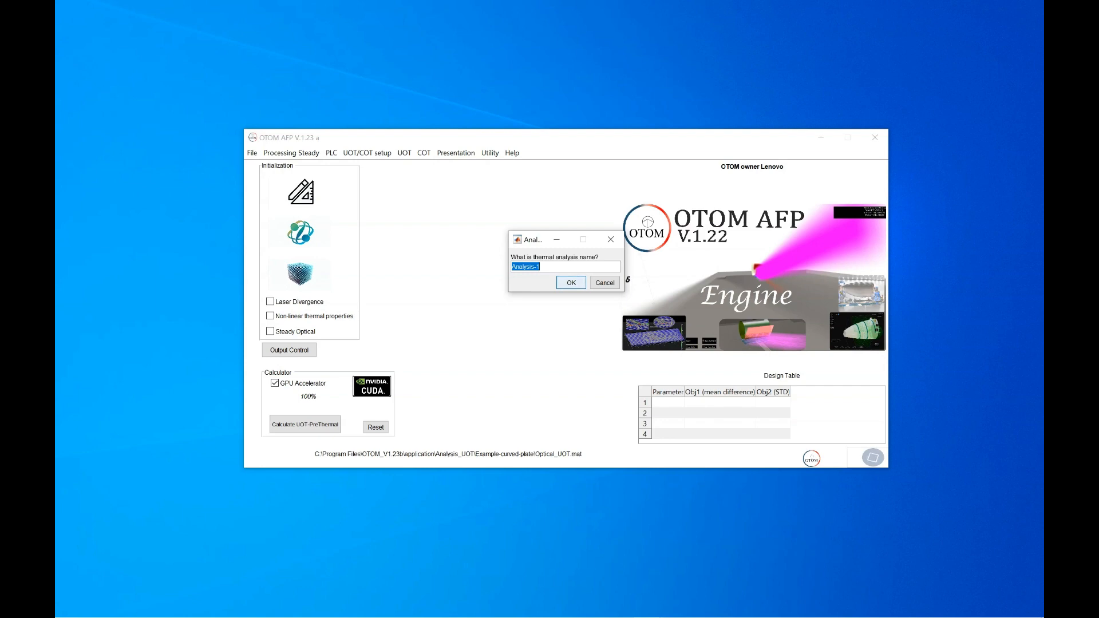
left_click(541, 267)
type("-test")
key("Return")
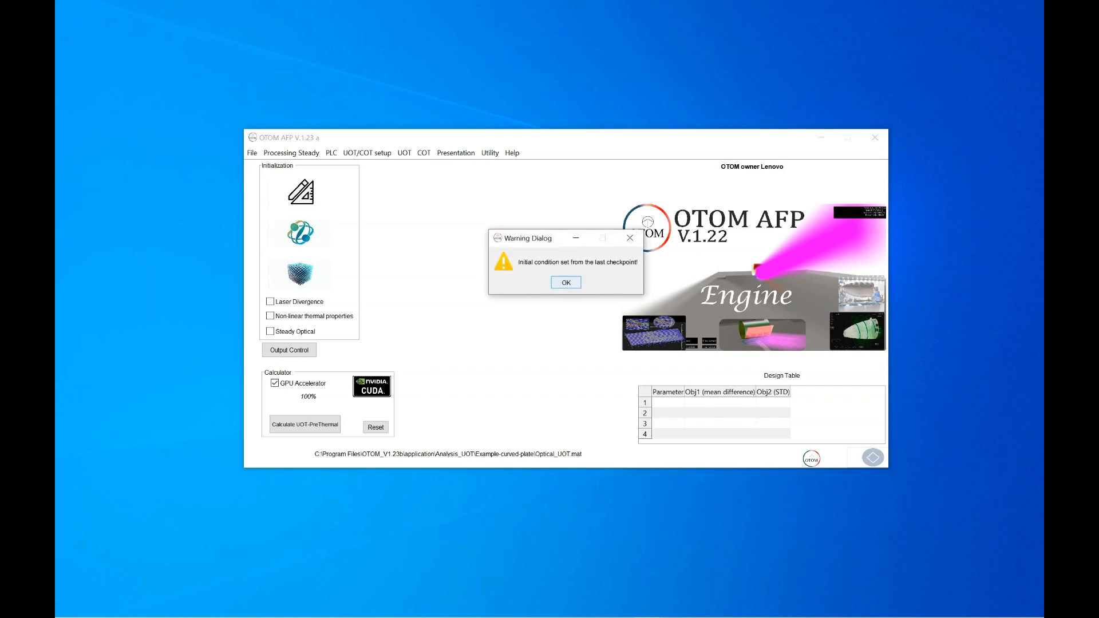
key("Return")
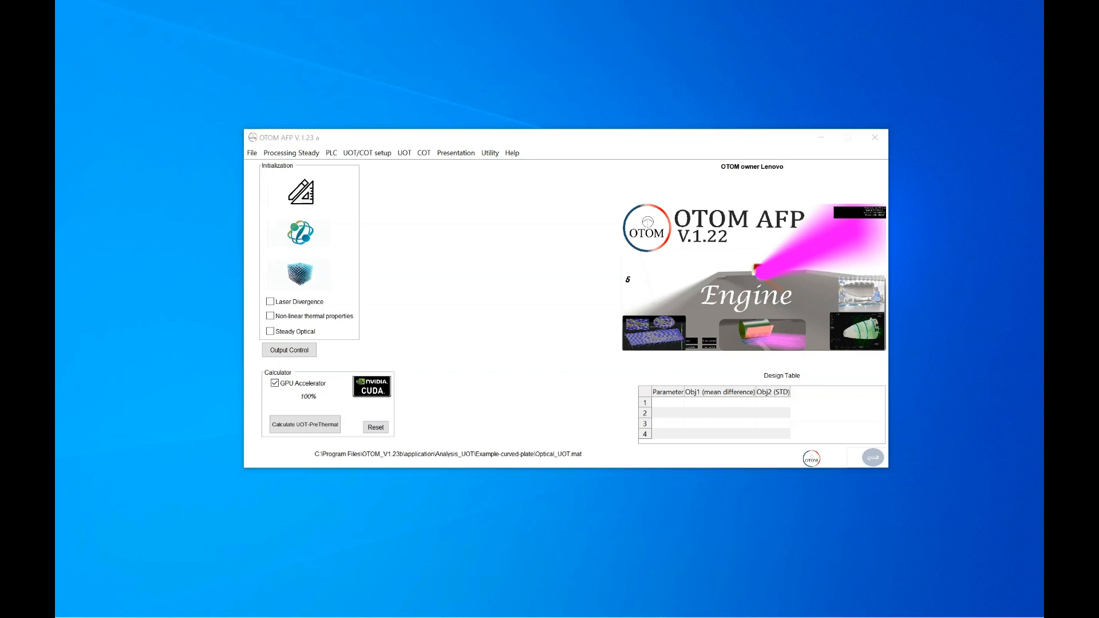
Switch to File Explorer, sort the Supp_files folder by modification date to locate the UOT_initialization file, and return to OTOM AFP.
key("alt+Tab")
scroll(645, 260, "up", 8)
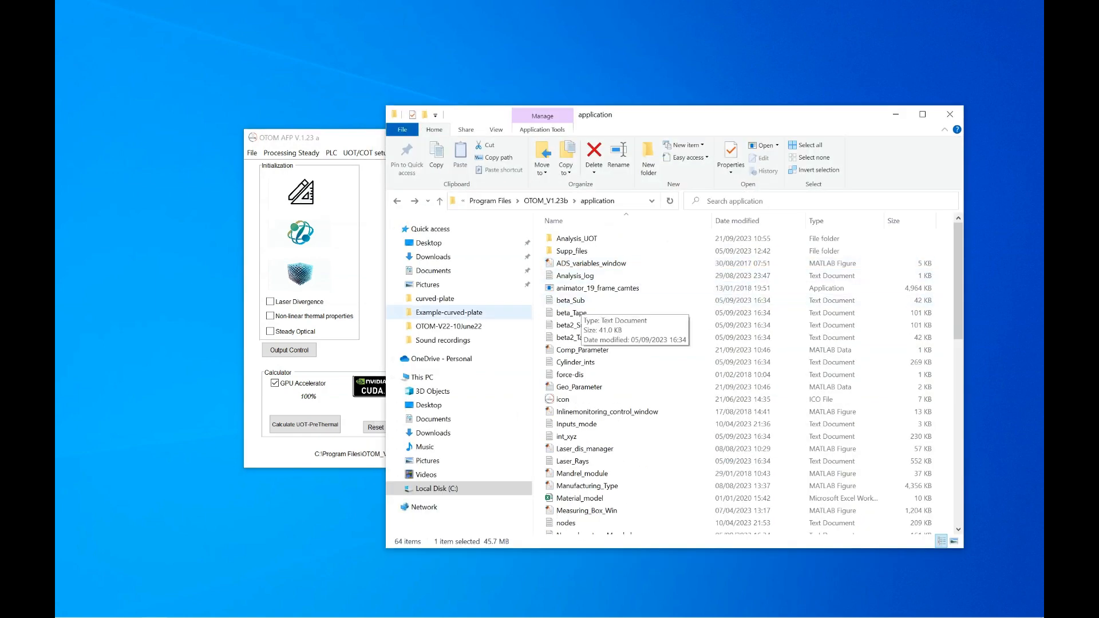
double_click(595, 239)
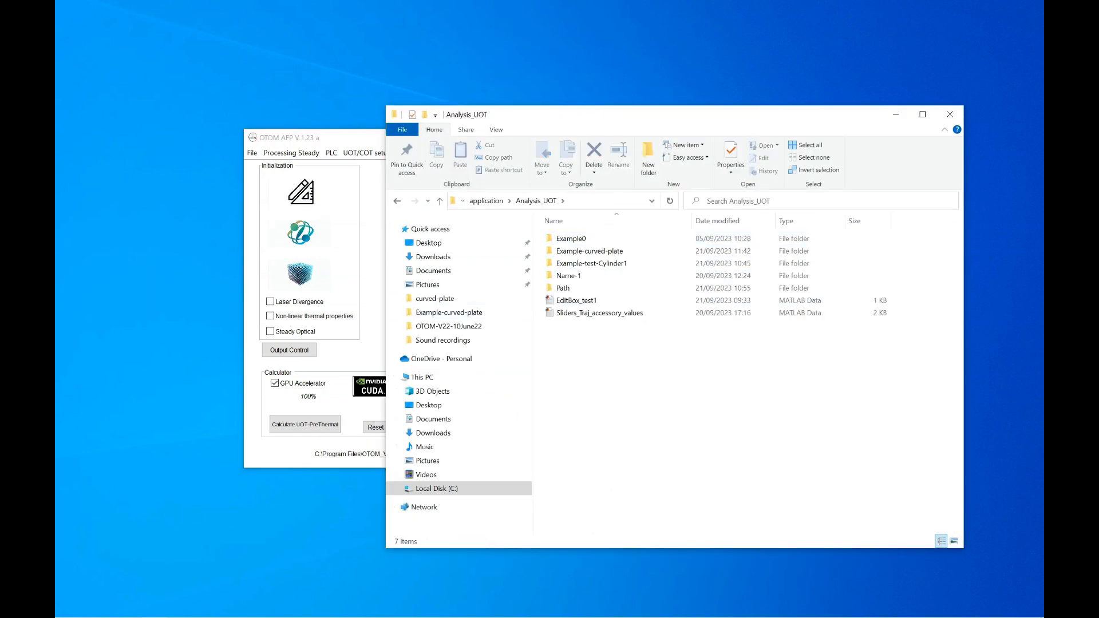
key("alt+Left")
double_click(573, 252)
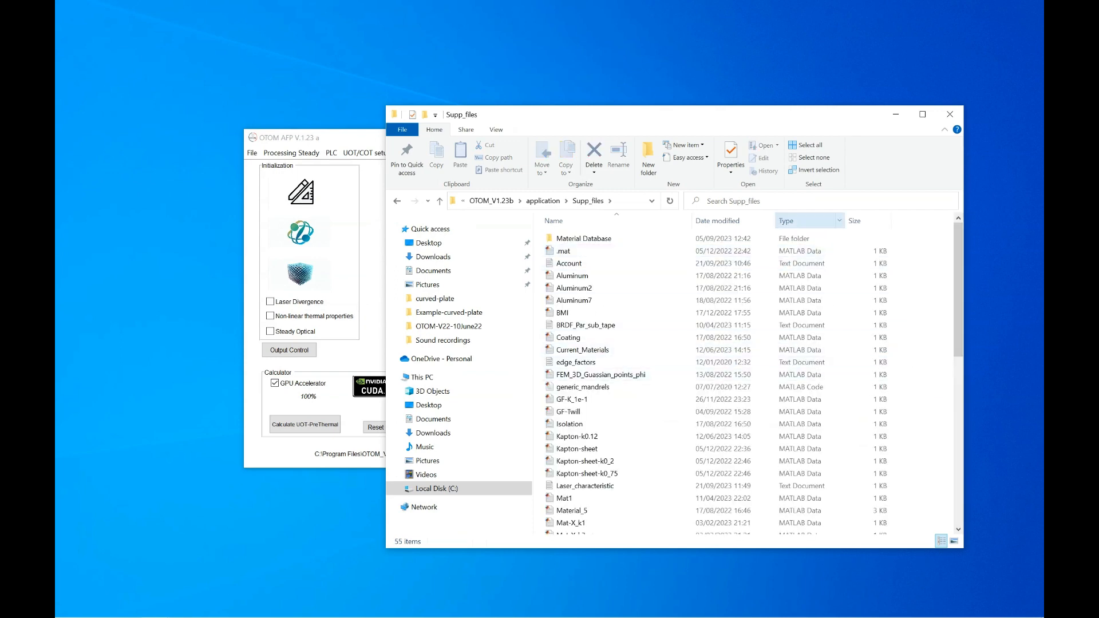
left_click(722, 221)
left_click(583, 238)
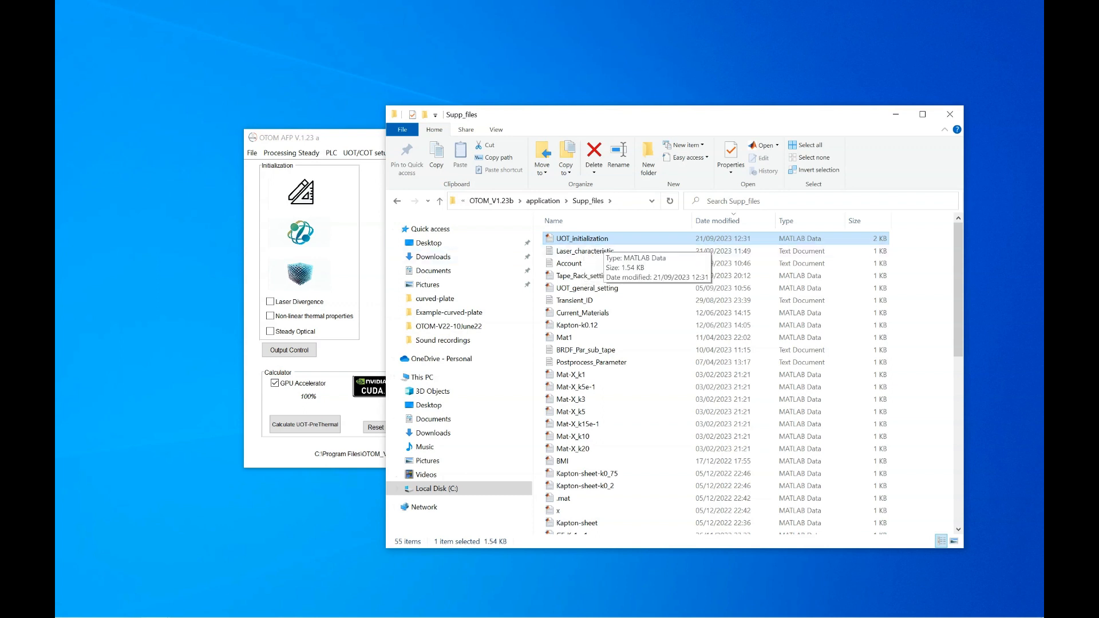
left_click(896, 114)
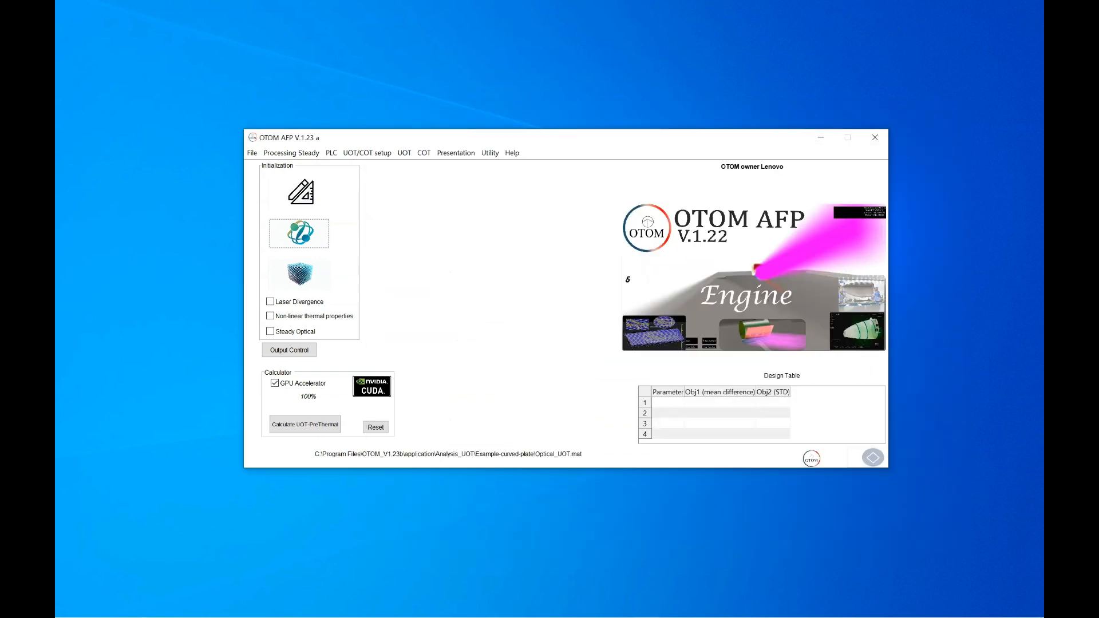